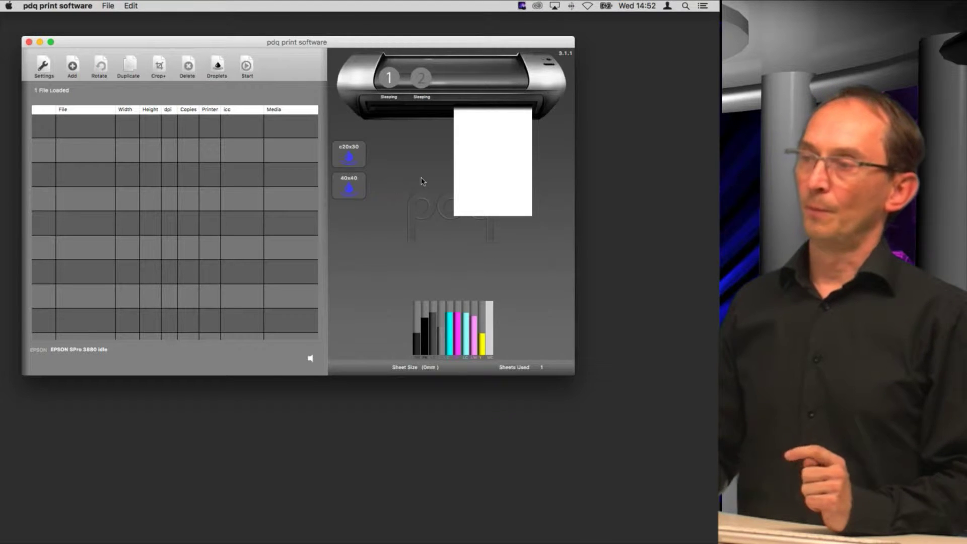
In the EPSON SPro 3880 settings, switch colour management to Default (Printer), then back to Application (pdq).
{"action": "left_click", "coordinate": [43, 71]}
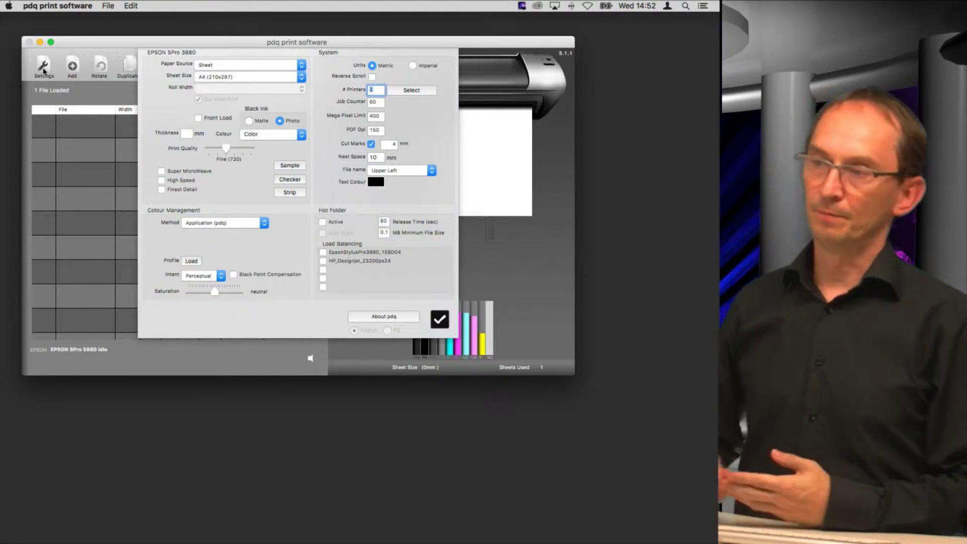
{"action": "left_click", "coordinate": [224, 227]}
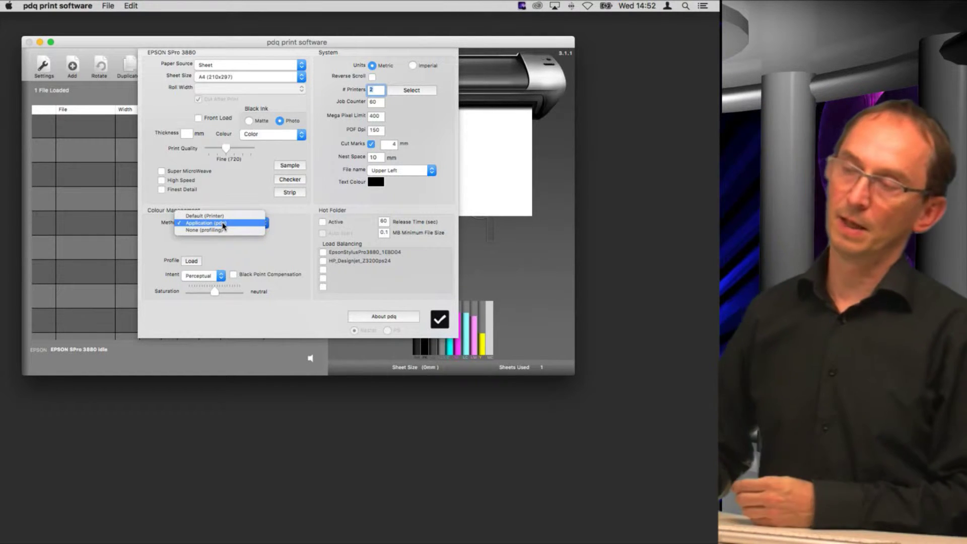
{"action": "left_click", "coordinate": [221, 217]}
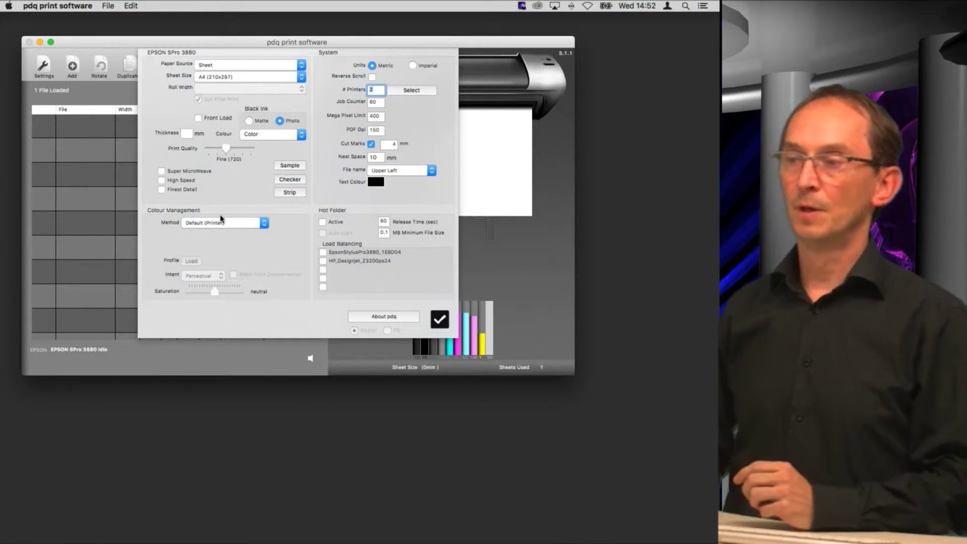
{"action": "left_click", "coordinate": [221, 222]}
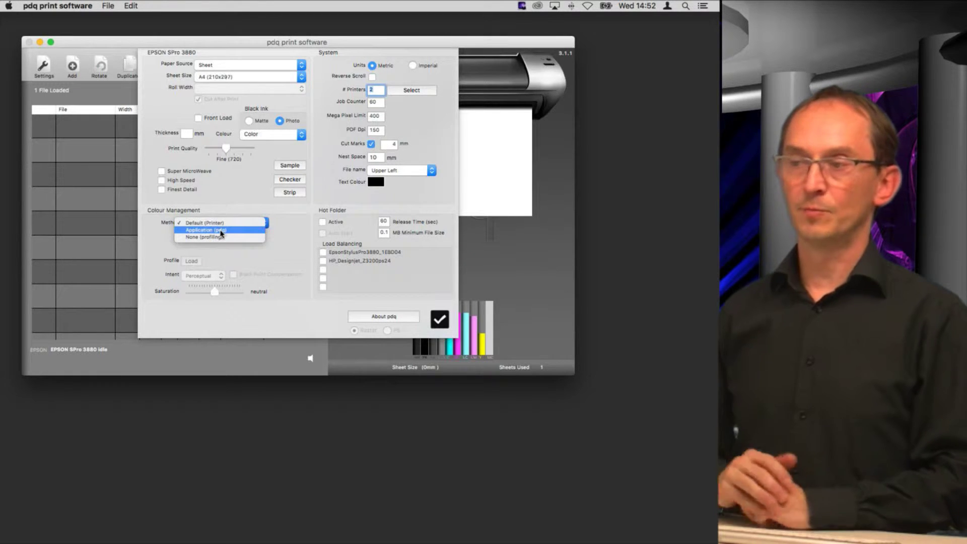
{"action": "left_click", "coordinate": [221, 231]}
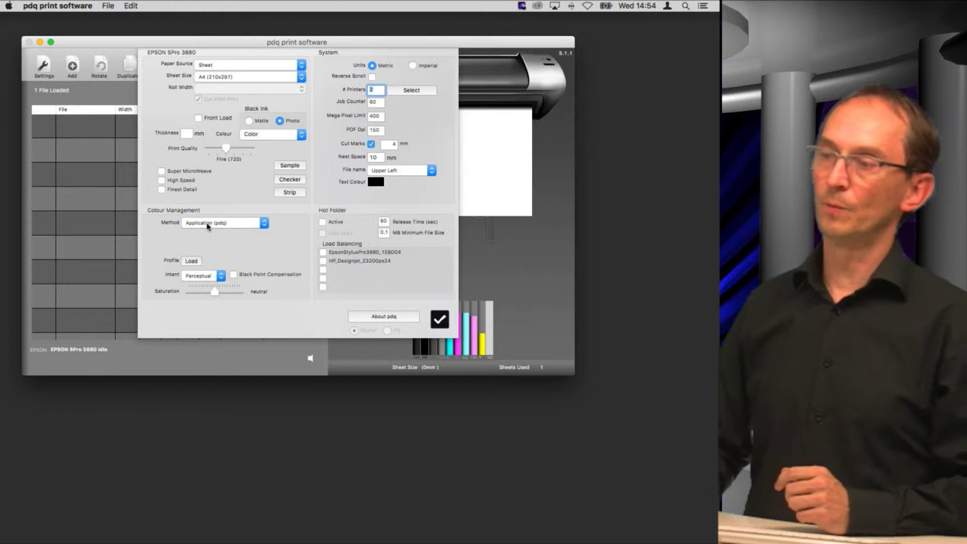
Set colour management to None (profiling), name the media Hahnemuhle_fineart, and enter a contact e-mail.
{"action": "left_click", "coordinate": [210, 225]}
{"action": "left_click", "coordinate": [211, 229]}
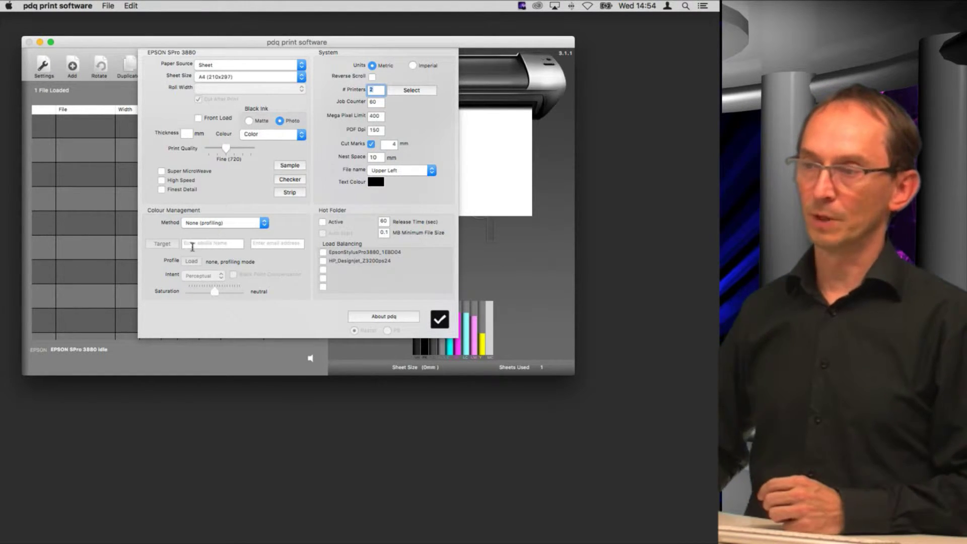
{"action": "left_click", "coordinate": [197, 245]}
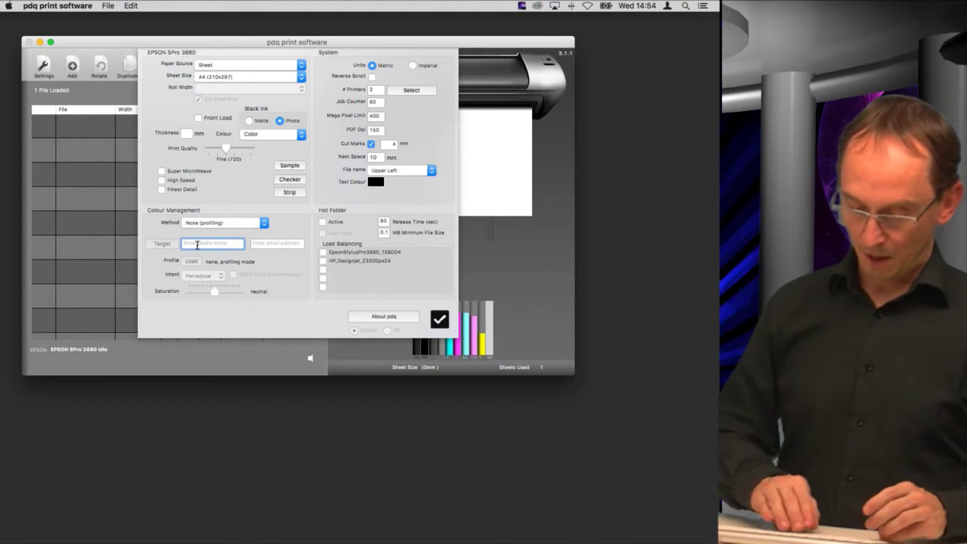
{"action": "type", "text": "Ha"}
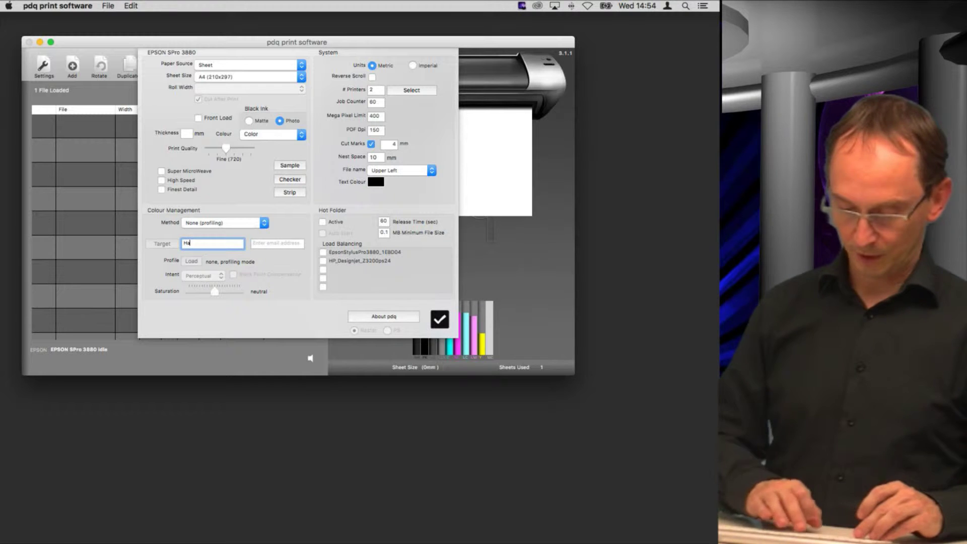
{"action": "type", "text": "hnemuhle"}
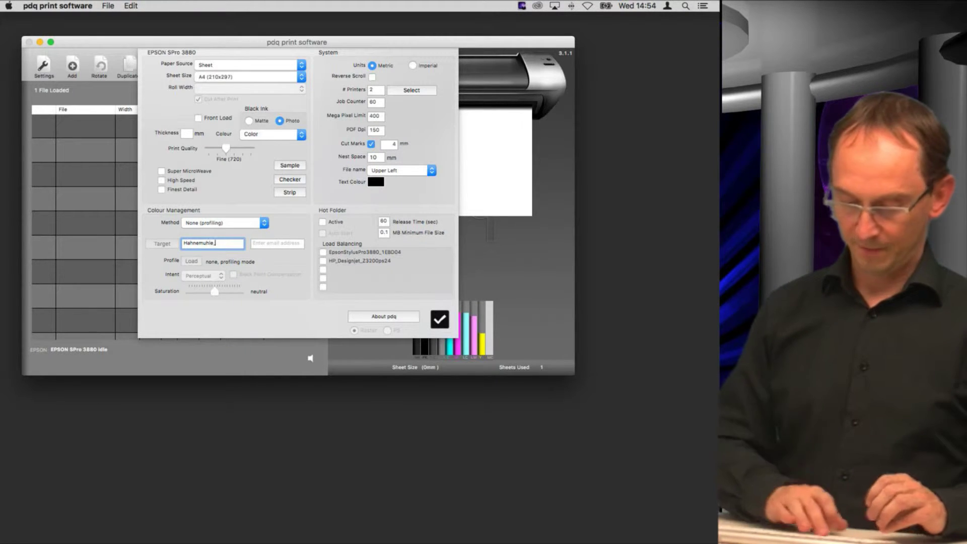
{"action": "type", "text": "_fineart"}
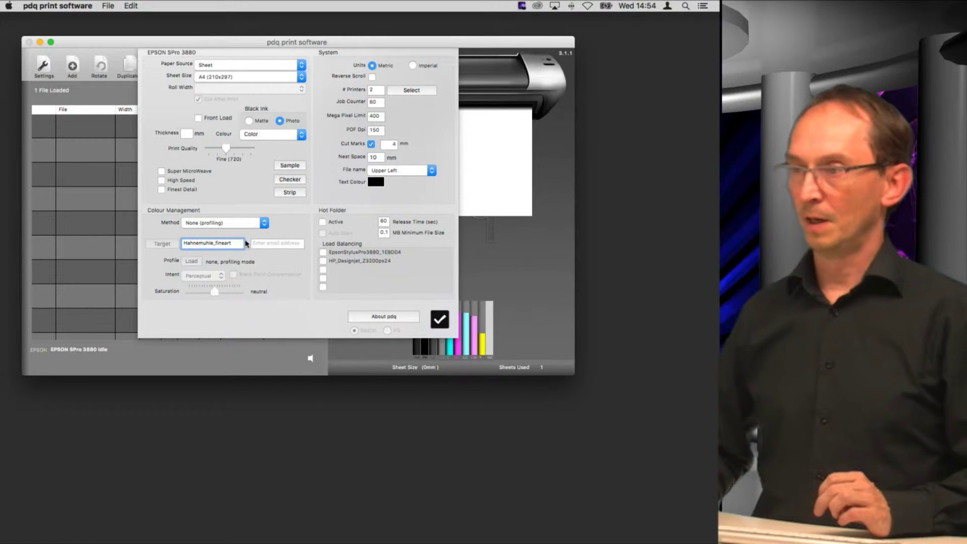
{"action": "left_click", "coordinate": [269, 243]}
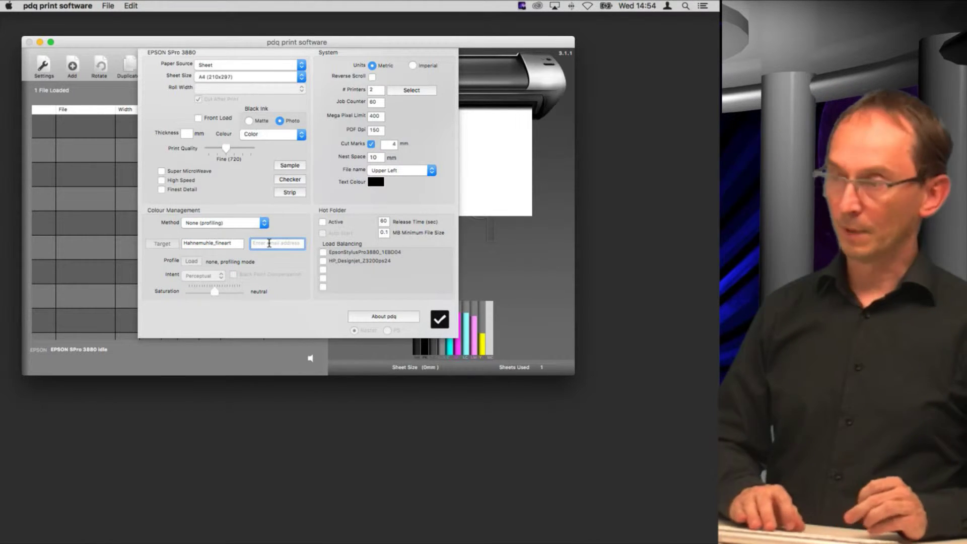
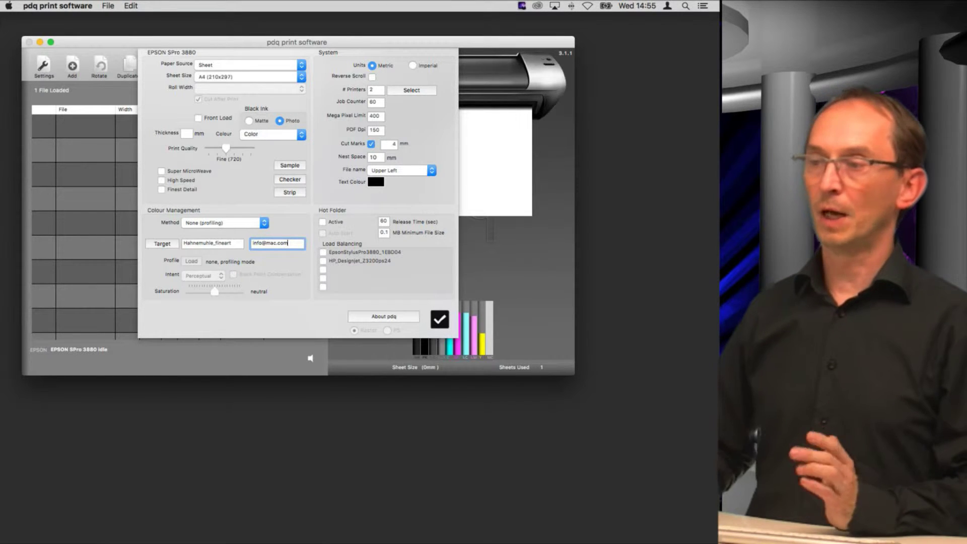
Load target charts ChartP1.jpg and ChartP2.jpg into the queue and close Settings.
{"action": "left_click", "coordinate": [164, 245]}
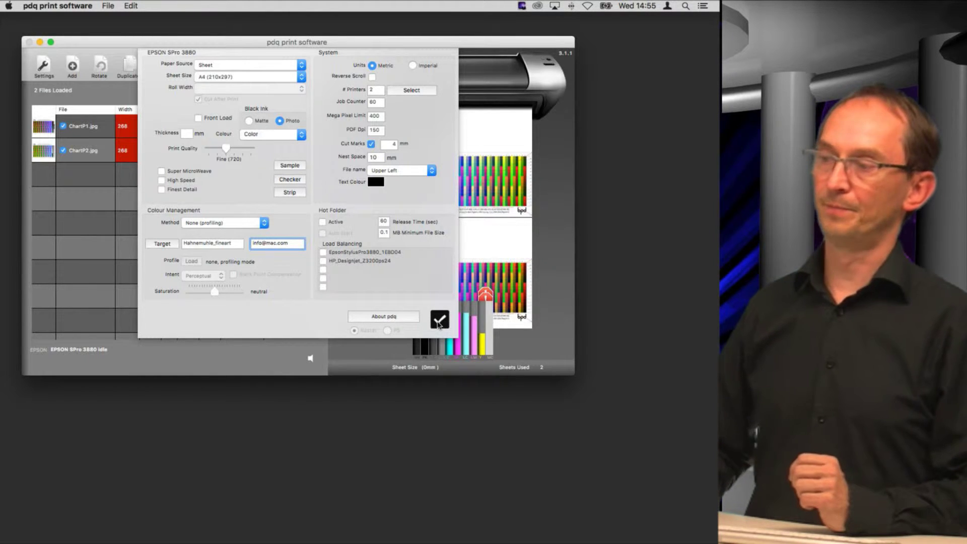
{"action": "left_click", "coordinate": [439, 320]}
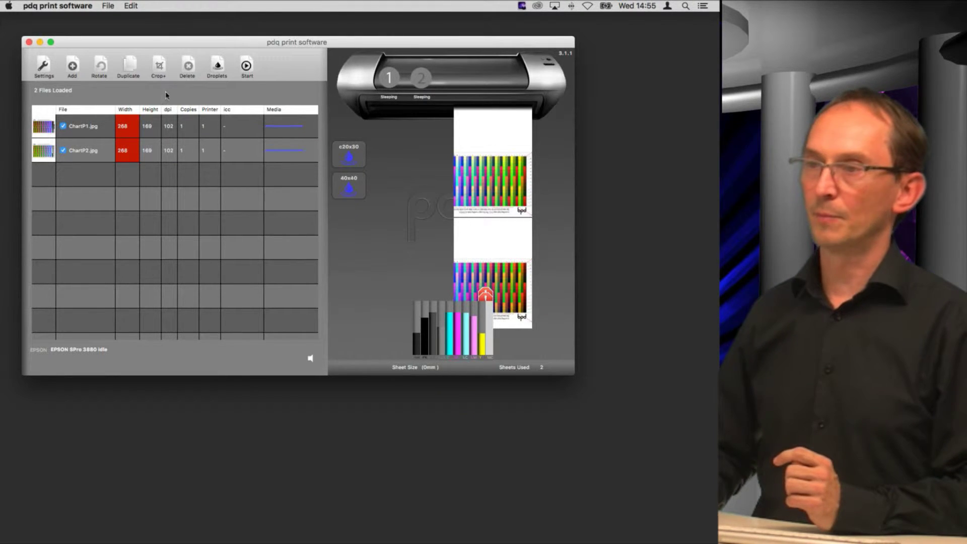
Preview the sheet size at A2 (420x594), then set it back to A4 (210x297).
{"action": "left_click", "coordinate": [45, 67]}
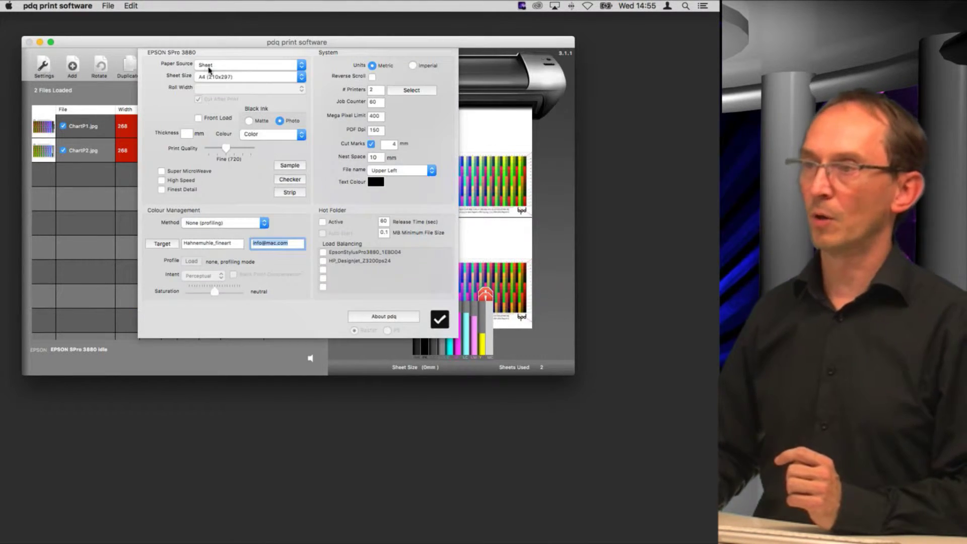
{"action": "left_click", "coordinate": [232, 78]}
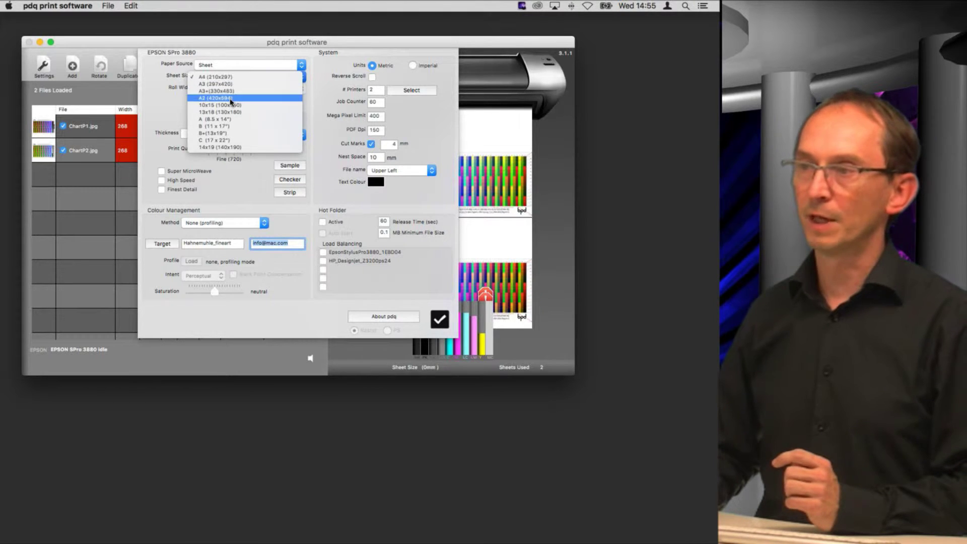
{"action": "left_click", "coordinate": [228, 98]}
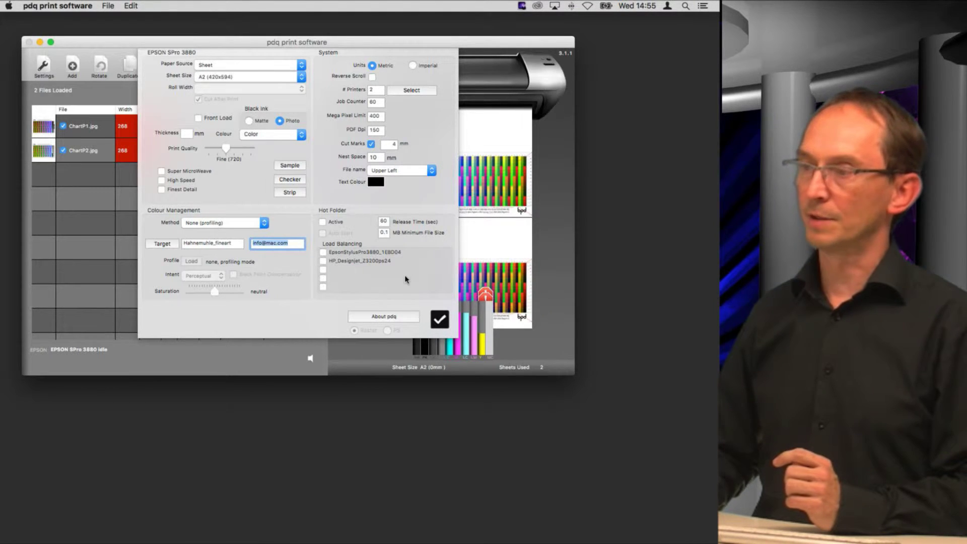
{"action": "left_click", "coordinate": [440, 319]}
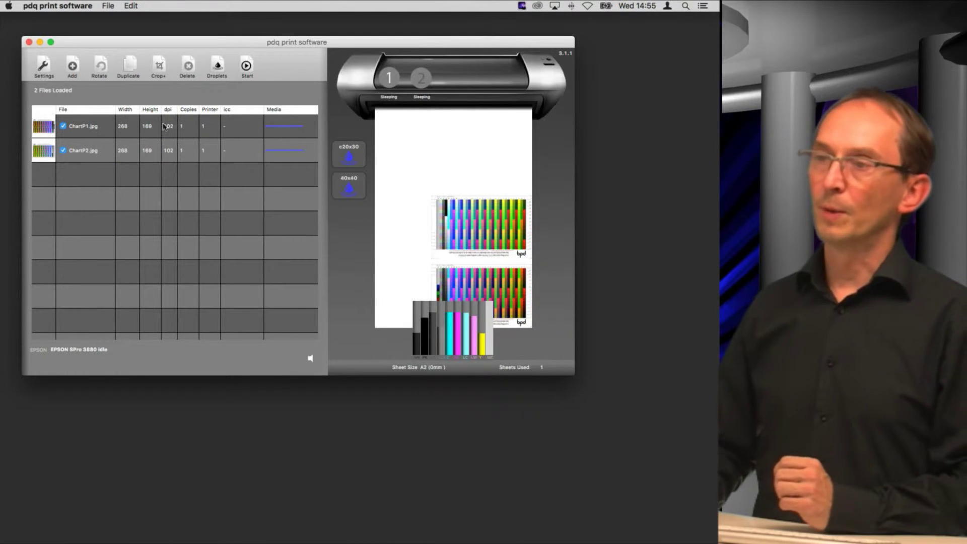
{"action": "left_click", "coordinate": [43, 71]}
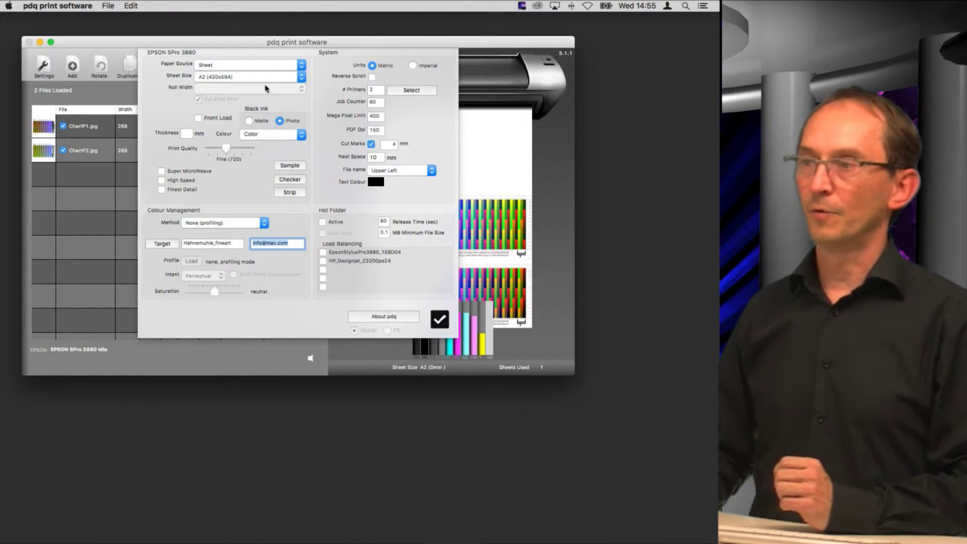
{"action": "left_click", "coordinate": [253, 81]}
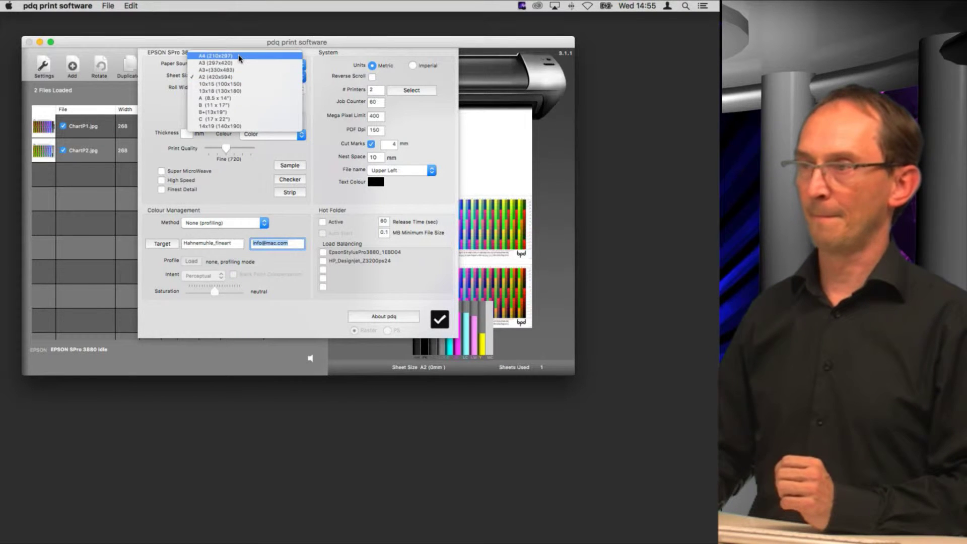
{"action": "left_click", "coordinate": [238, 59]}
{"action": "left_click", "coordinate": [440, 319]}
Rotate ChartP1.jpg and ChartP2.jpg to portrait in the queue.
{"action": "left_click", "coordinate": [92, 127]}
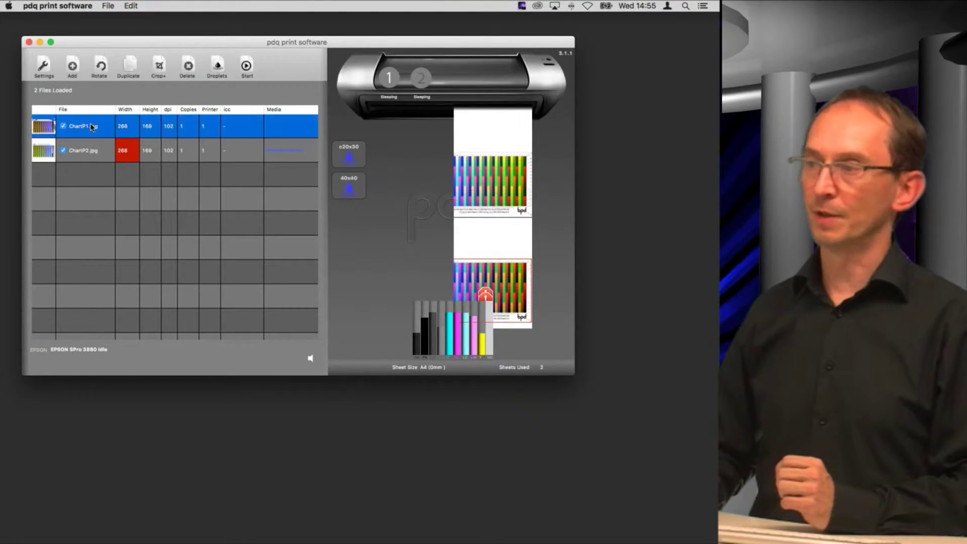
{"action": "left_click", "coordinate": [100, 70]}
{"action": "left_click", "coordinate": [86, 151]}
{"action": "left_click", "coordinate": [100, 66]}
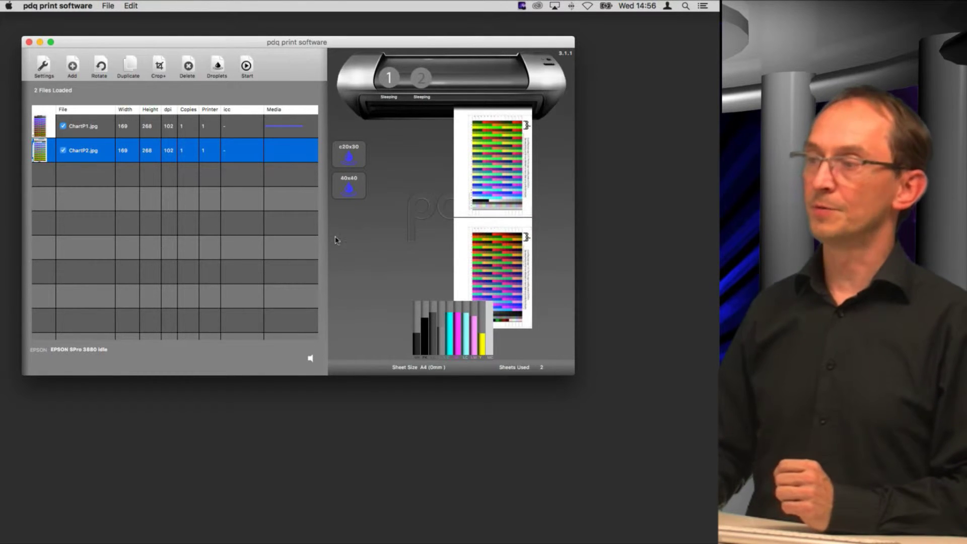
{"action": "scroll", "coordinate": [499, 261], "scroll_direction": "down", "scroll_amount": 3}
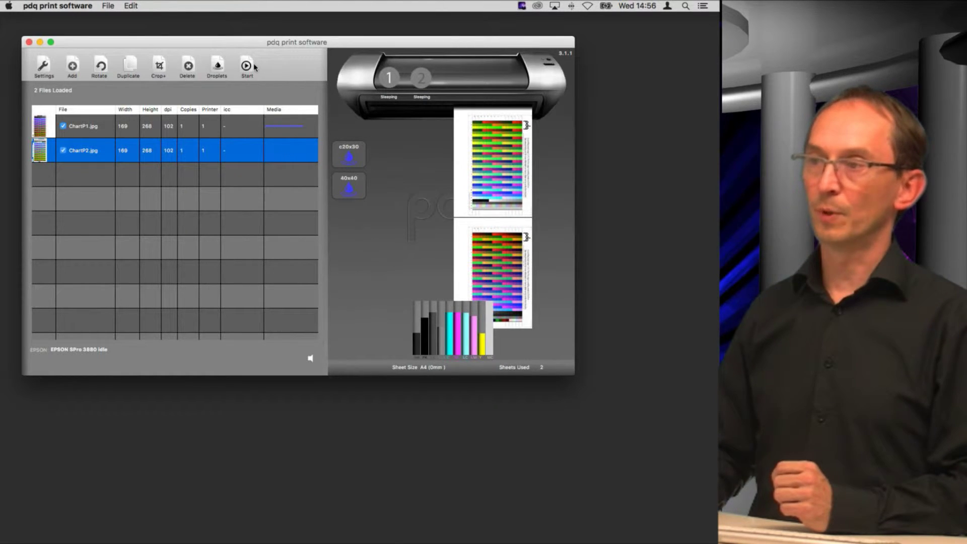
Review the printer settings without changes, then bring System Preferences forward from the Dock.
{"action": "left_click", "coordinate": [44, 68]}
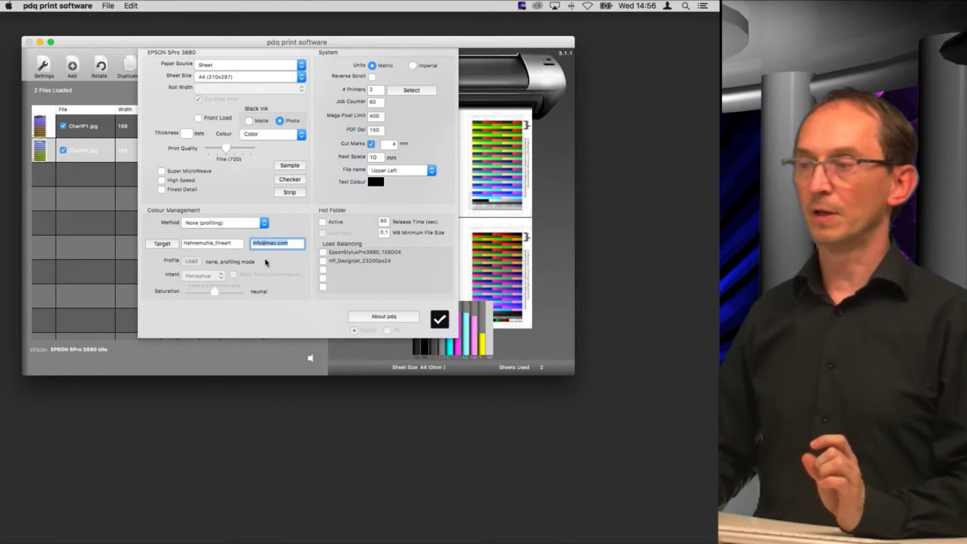
{"action": "left_click", "coordinate": [440, 320]}
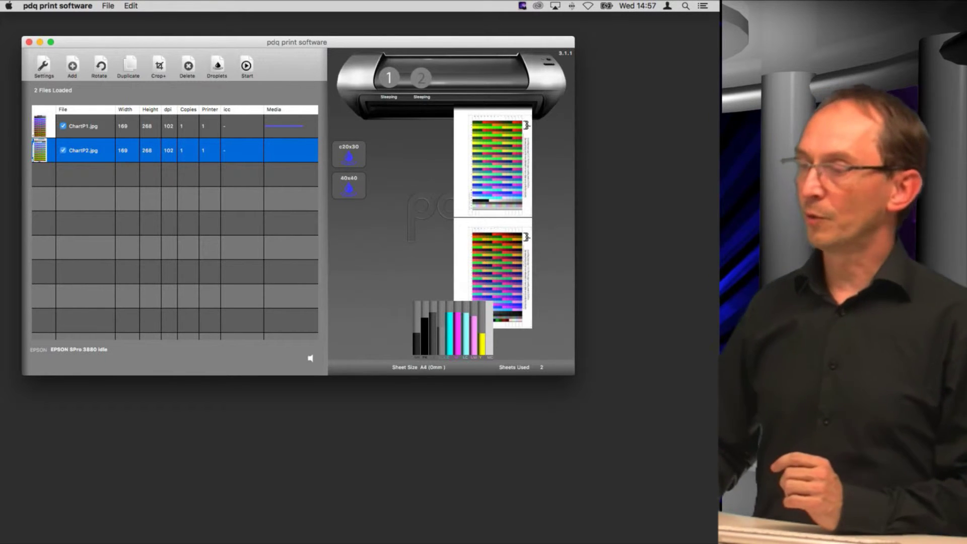
{"action": "mouse_move", "coordinate": [501, 529]}
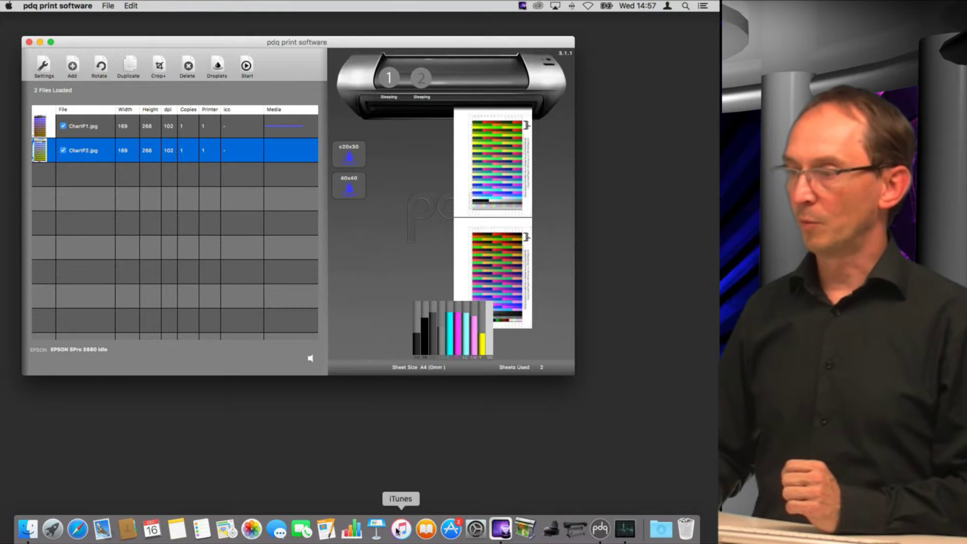
In Printers & Scanners, open the EpsonStylusPro3880 queue, pause it, and move the window aside.
{"action": "left_click", "coordinate": [475, 533]}
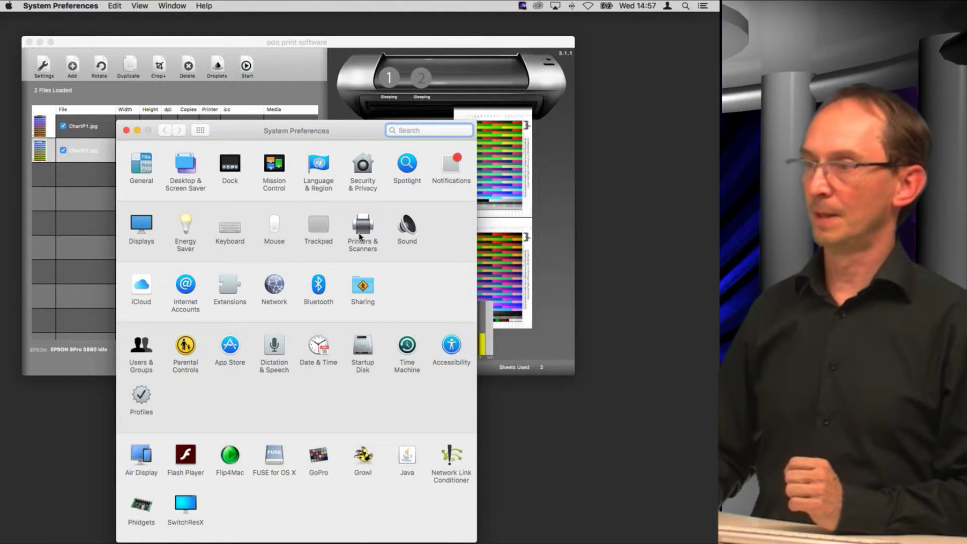
{"action": "left_click", "coordinate": [361, 237]}
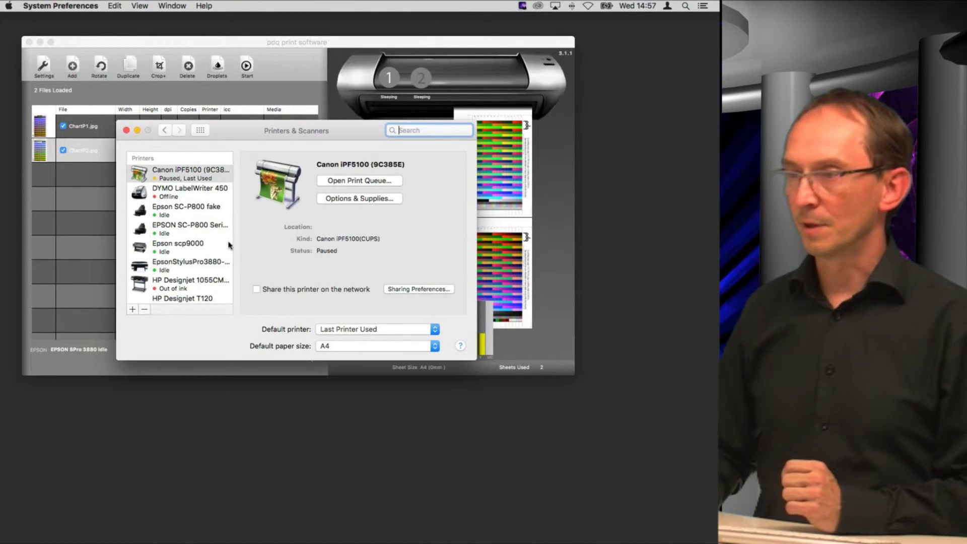
{"action": "left_click", "coordinate": [199, 267]}
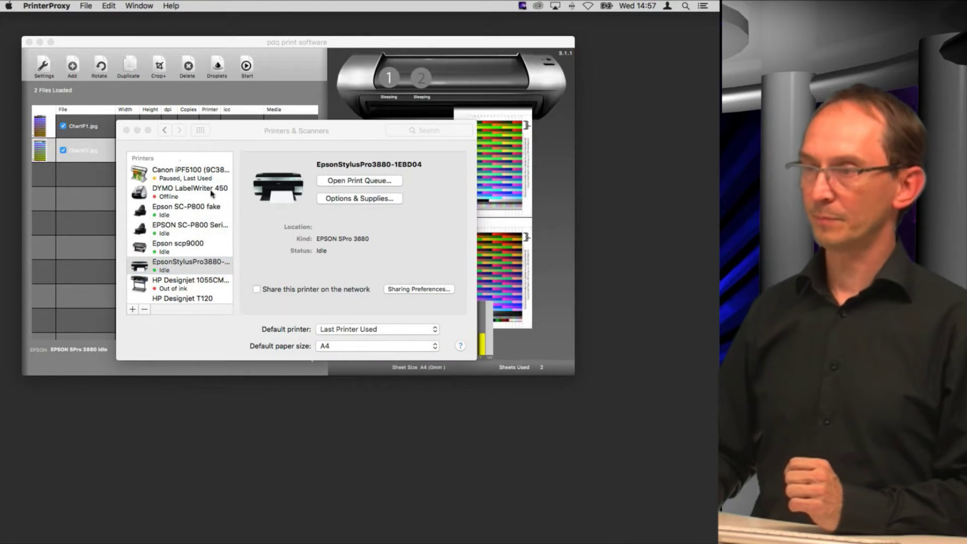
{"action": "left_click", "coordinate": [23, 131]}
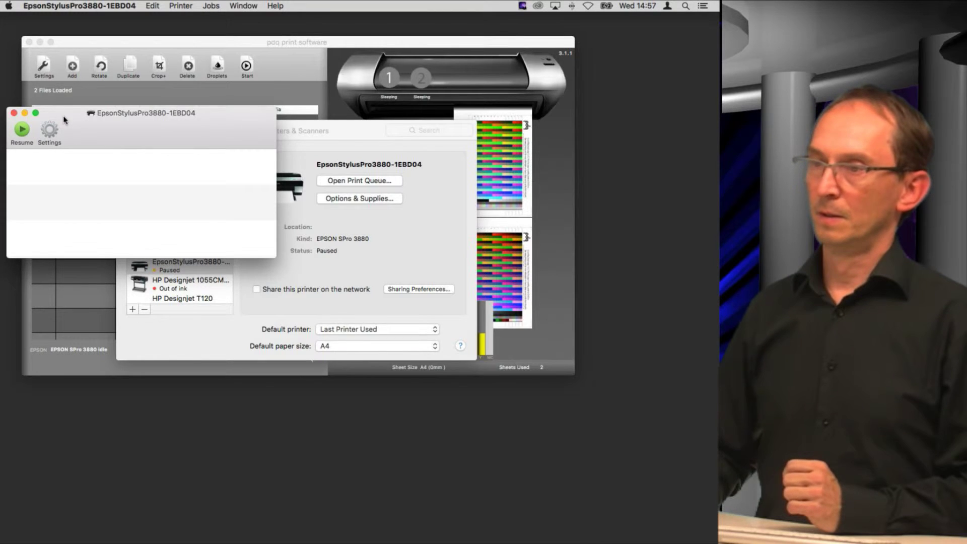
{"action": "left_click_drag", "start_coordinate": [65, 119], "coordinate": [105, 395]}
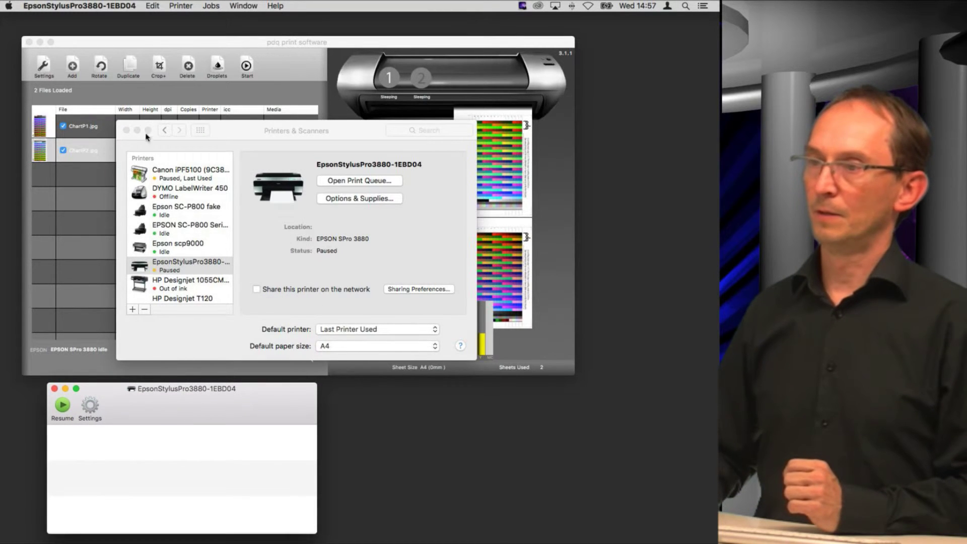
Print both charts from pdq, confirm Start Printing, and select the pdq#001 ChartP1.jpg job.
{"action": "left_click", "coordinate": [126, 131]}
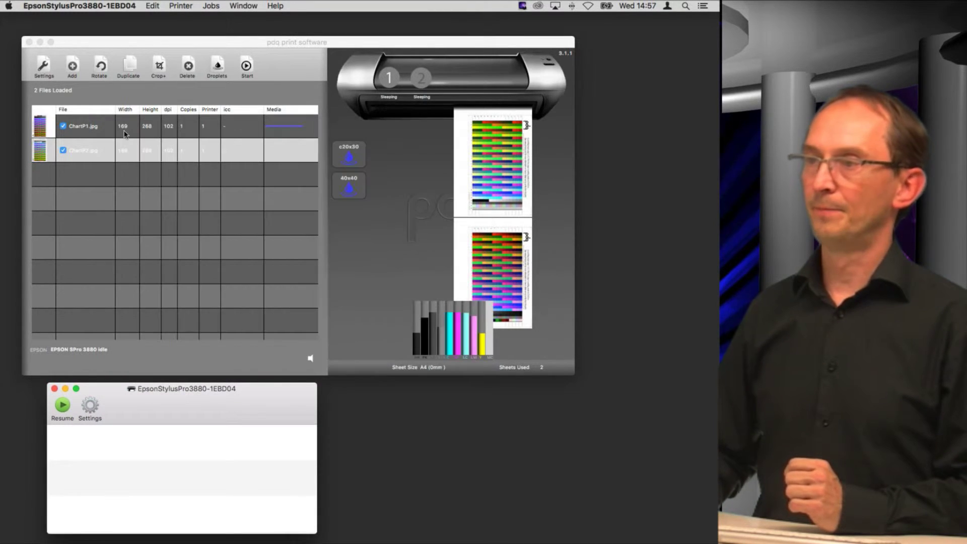
{"action": "left_click", "coordinate": [246, 67]}
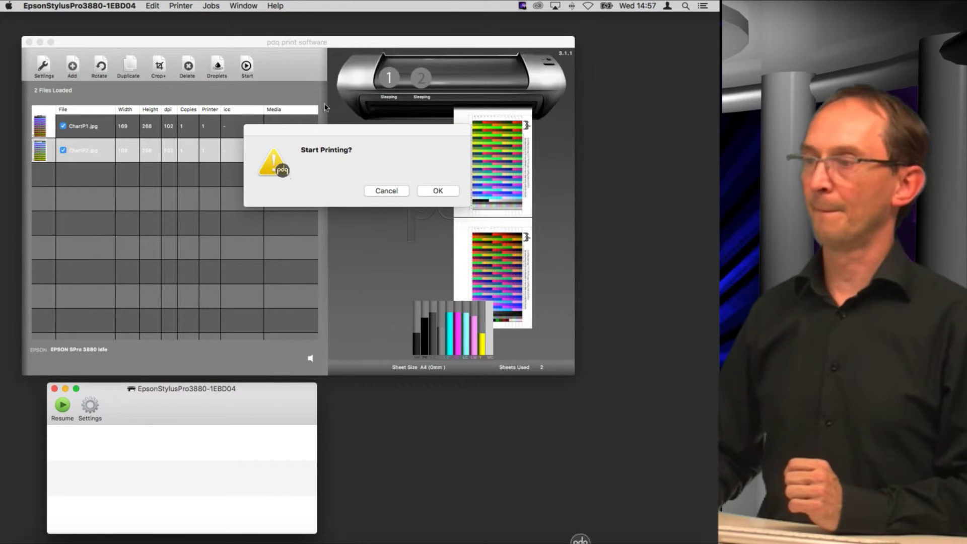
{"action": "left_click", "coordinate": [438, 191]}
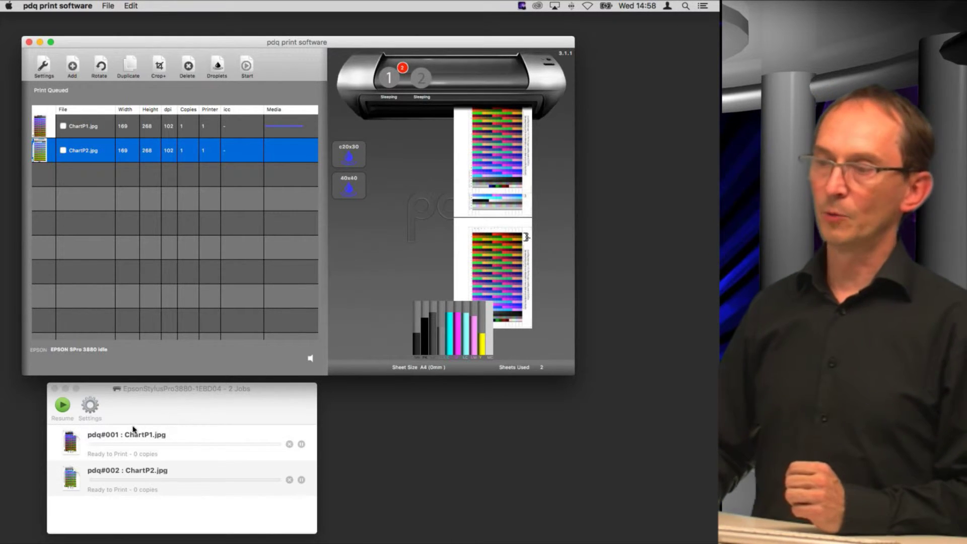
{"action": "left_click", "coordinate": [99, 438]}
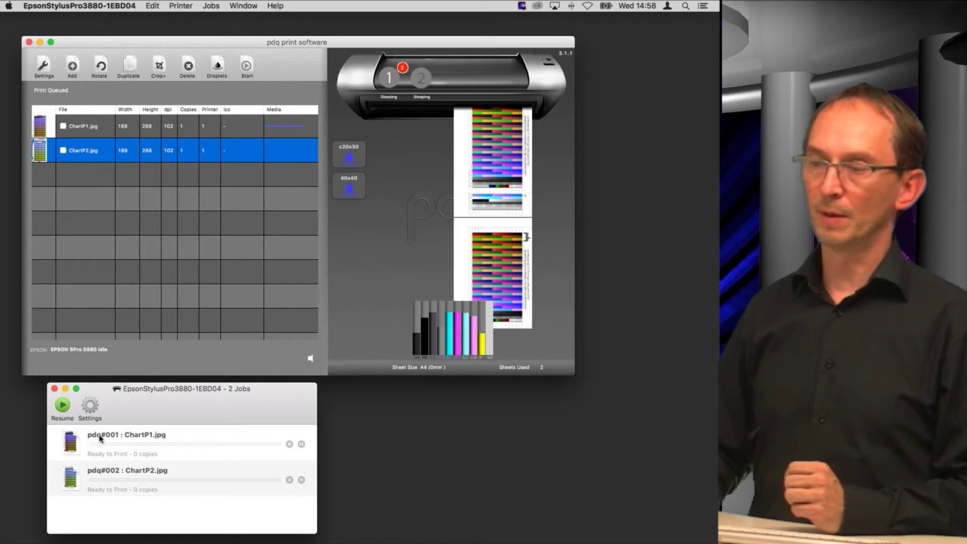
{"action": "double_click", "coordinate": [100, 439]}
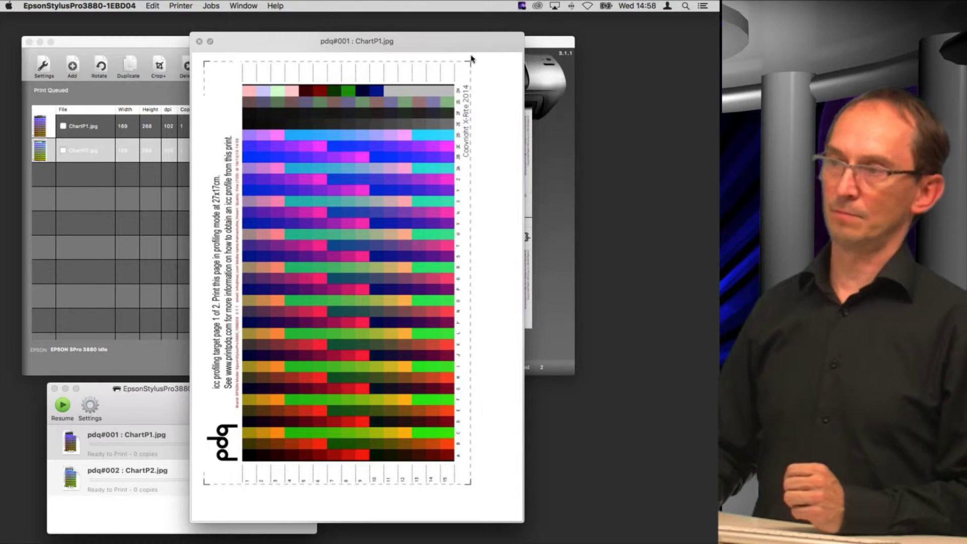
{"action": "scroll", "coordinate": [241, 259], "scroll_direction": "up", "scroll_amount": 10}
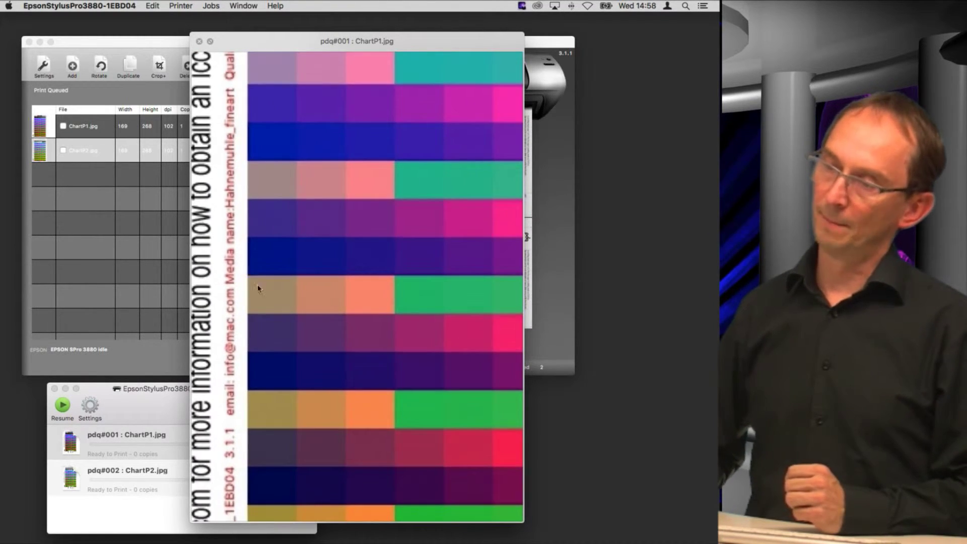
{"action": "scroll", "coordinate": [258, 292], "scroll_direction": "up", "scroll_amount": 10}
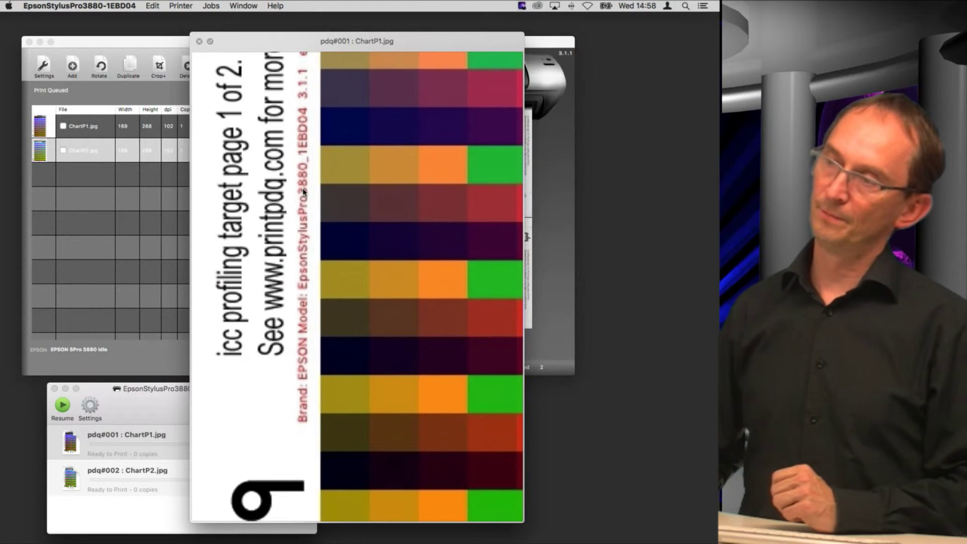
{"action": "scroll", "coordinate": [304, 192], "scroll_direction": "up", "scroll_amount": 5}
{"action": "scroll", "coordinate": [305, 192], "scroll_direction": "up", "scroll_amount": 2}
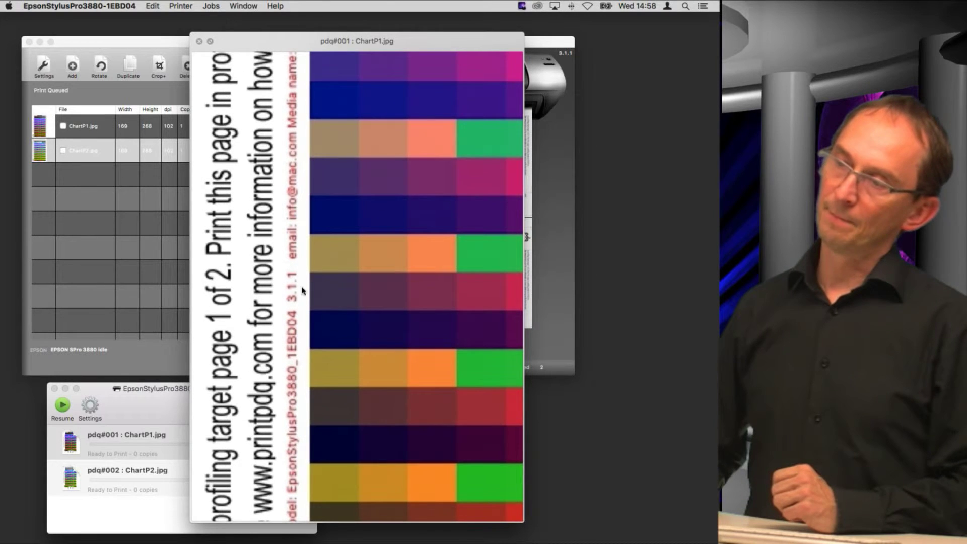
{"action": "scroll", "coordinate": [291, 286], "scroll_direction": "down", "scroll_amount": 2}
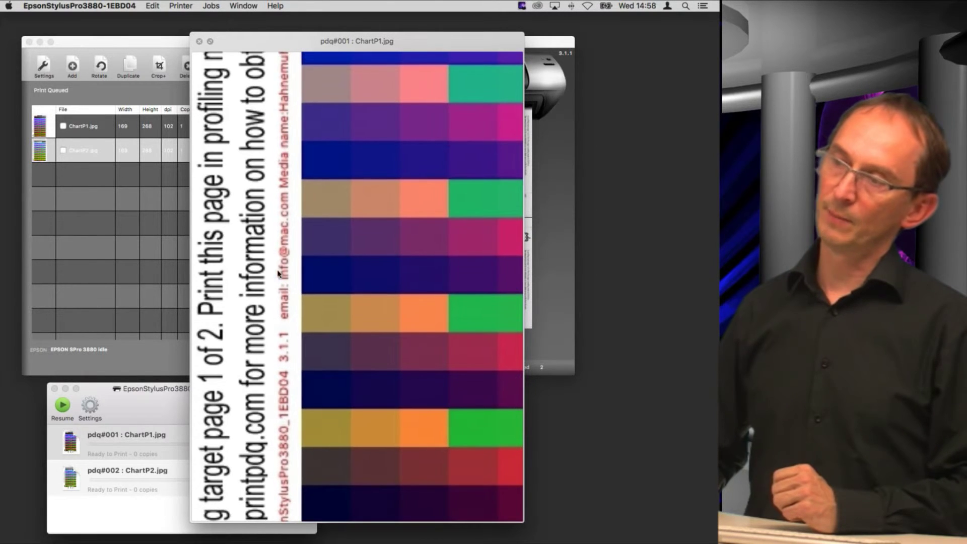
{"action": "scroll", "coordinate": [287, 261], "scroll_direction": "up", "scroll_amount": 3}
{"action": "scroll", "coordinate": [287, 260], "scroll_direction": "up", "scroll_amount": 4}
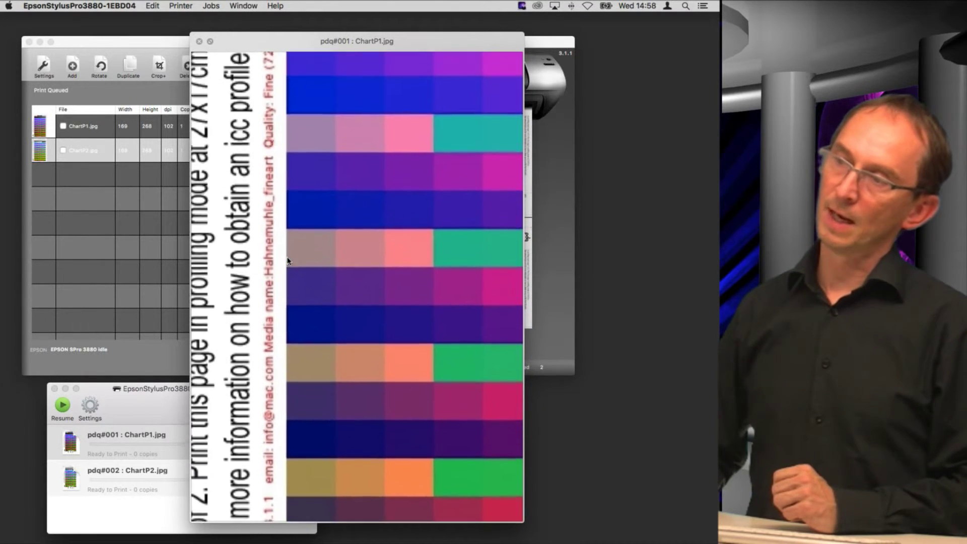
{"action": "scroll", "coordinate": [271, 203], "scroll_direction": "up", "scroll_amount": 3}
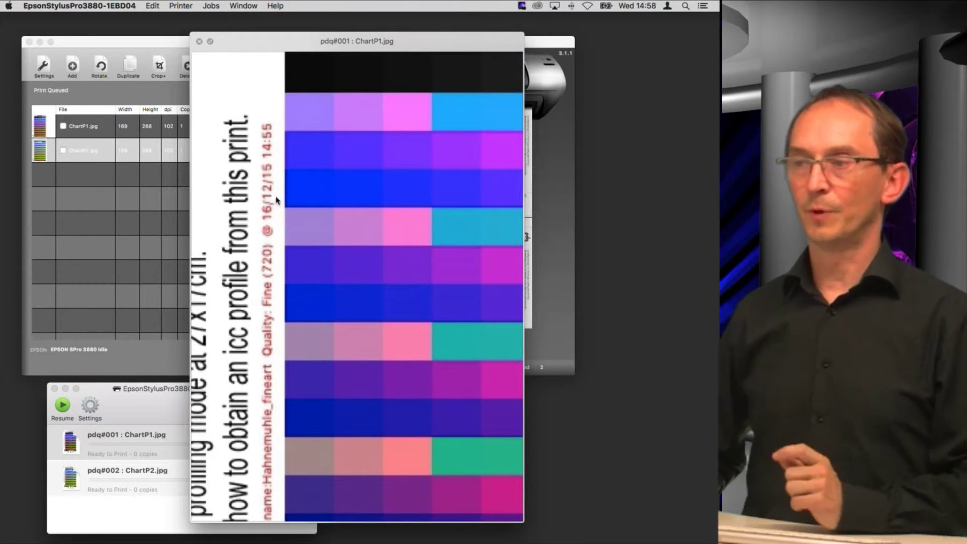
{"action": "scroll", "coordinate": [302, 200], "scroll_direction": "down", "scroll_amount": 5}
{"action": "scroll", "coordinate": [334, 198], "scroll_direction": "down", "scroll_amount": 3}
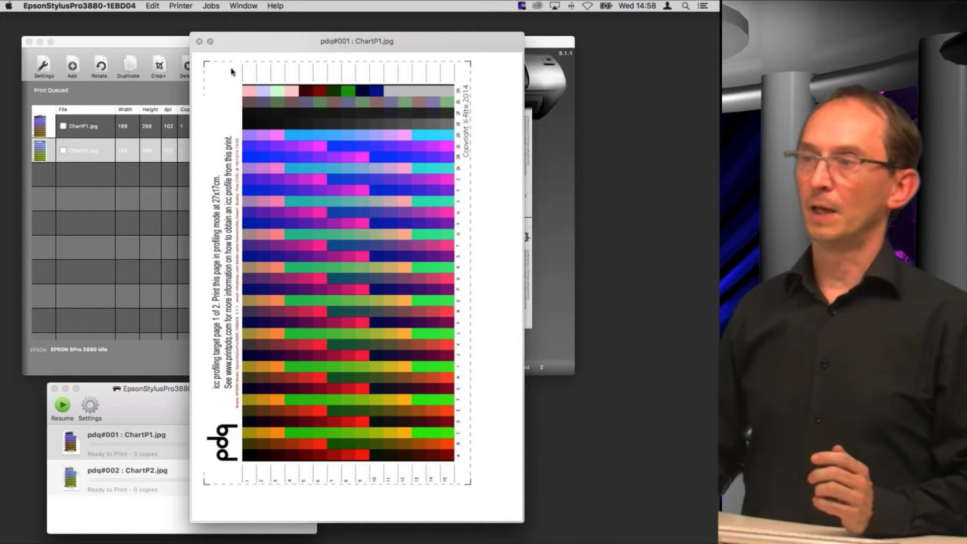
Close the chart preview and set the Colour Management Method to Application (pdq) in Settings.
{"action": "left_click", "coordinate": [200, 42]}
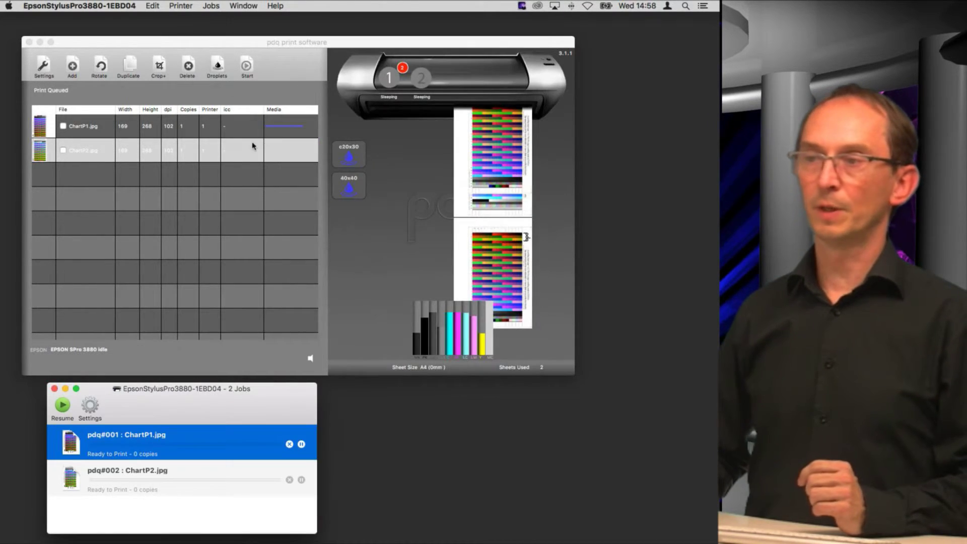
{"action": "left_click", "coordinate": [48, 77]}
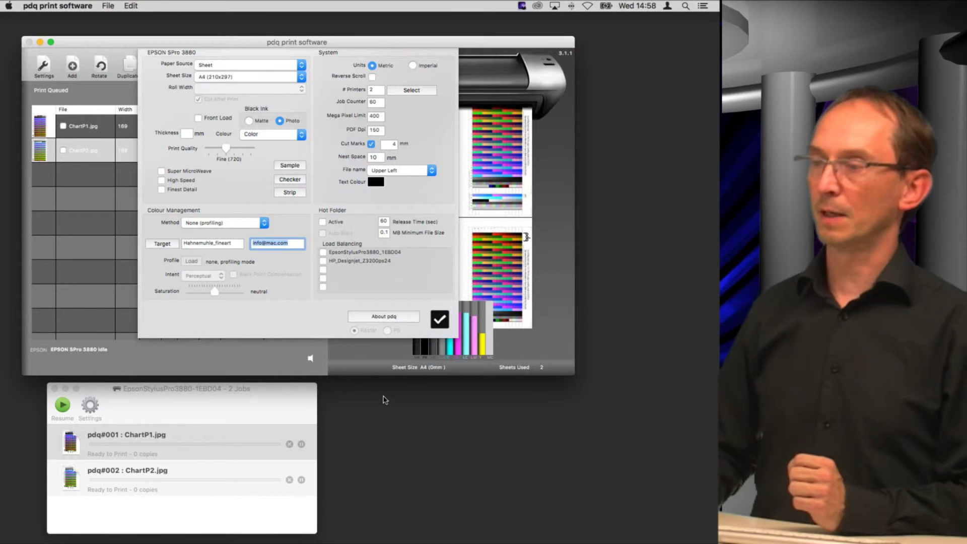
{"action": "left_click", "coordinate": [212, 225]}
{"action": "left_click", "coordinate": [232, 218]}
Load pdq3_Epson_SCP800_Lustre260.icc from the Profiles folder as the colour profile.
{"action": "left_click", "coordinate": [192, 261]}
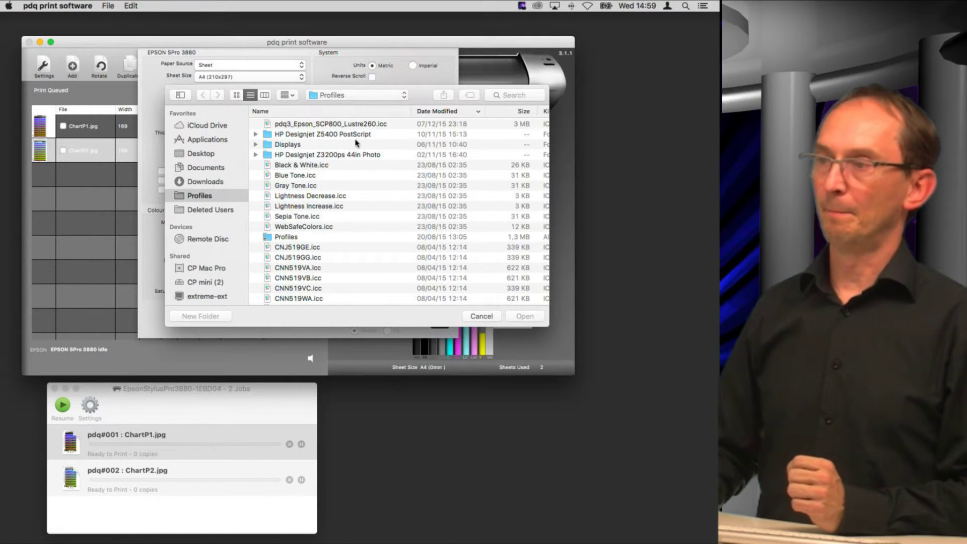
{"action": "left_click", "coordinate": [347, 98]}
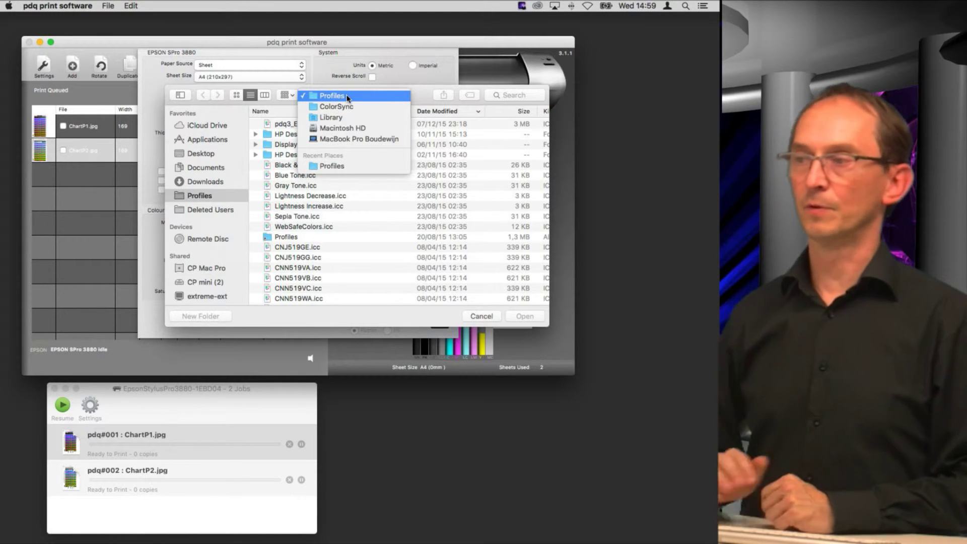
{"action": "left_click", "coordinate": [393, 230]}
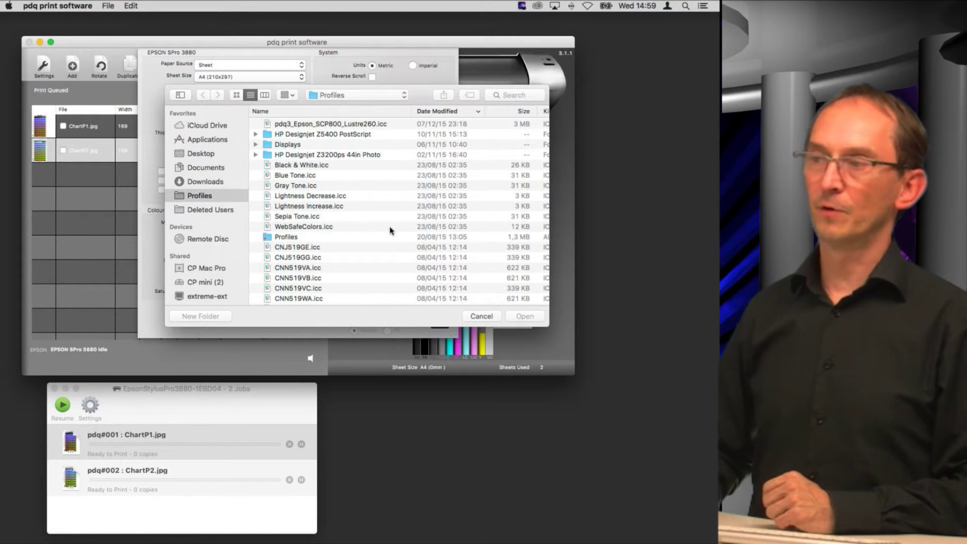
{"action": "left_click", "coordinate": [310, 125]}
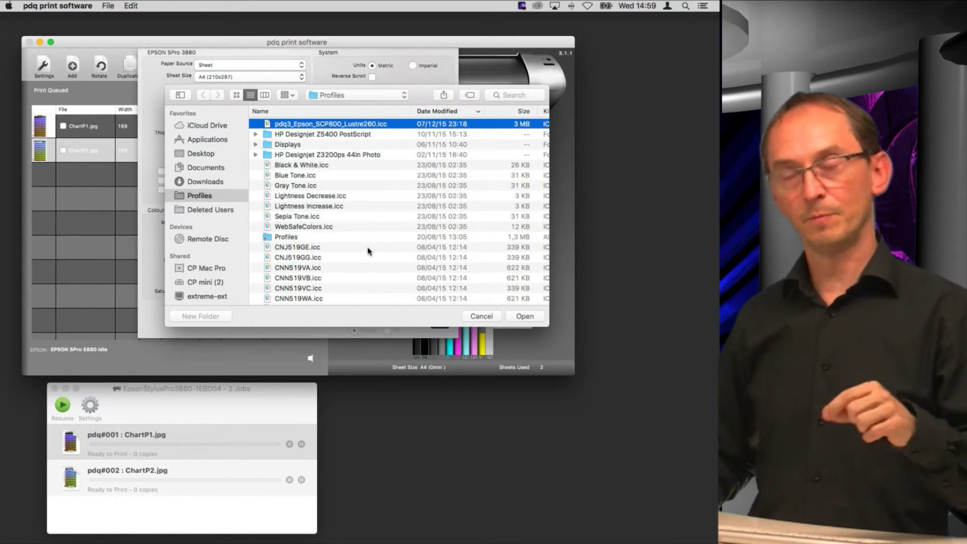
{"action": "left_click", "coordinate": [519, 321]}
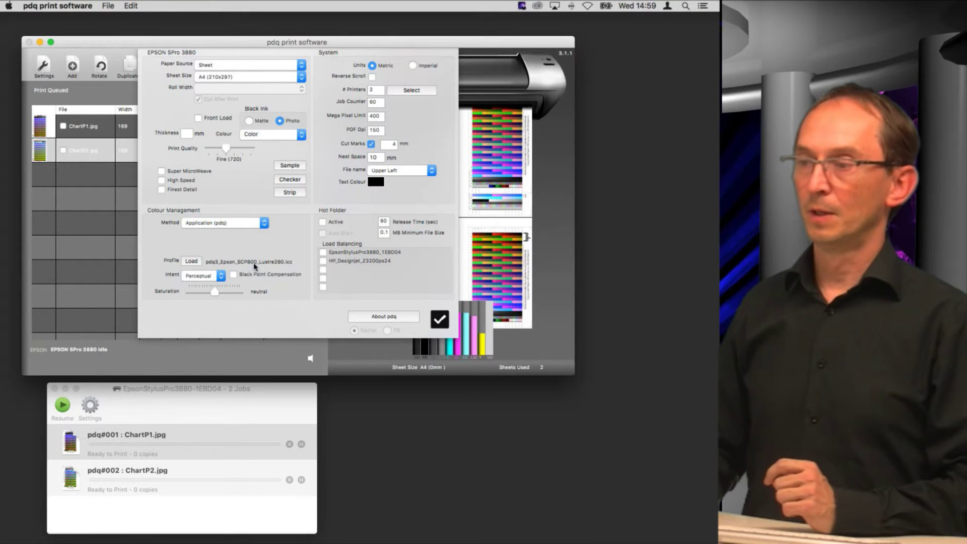
Show the rendering intent choices for the pdq3_Epson_SCP800_Lustre260.icc profile.
{"action": "left_click", "coordinate": [209, 281]}
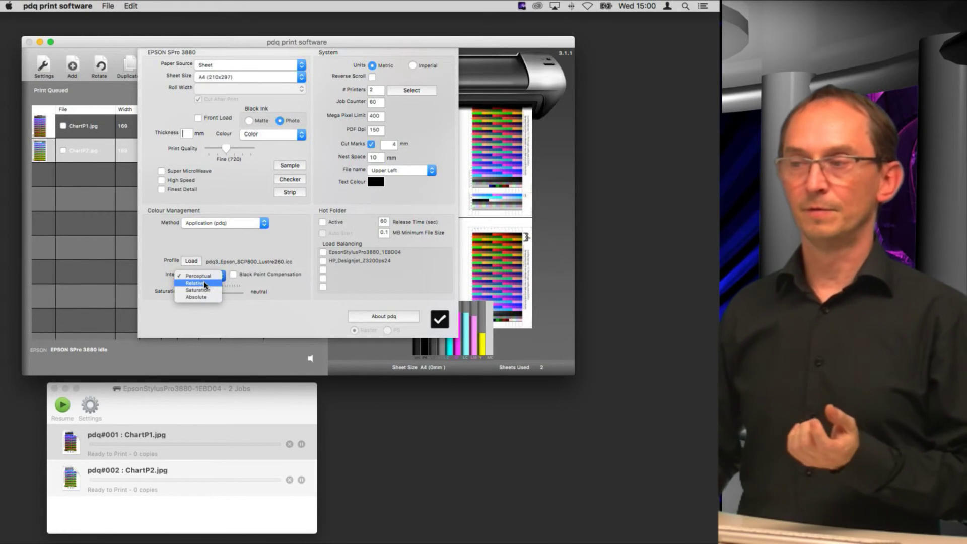
Set the rendering intent to Relative with Black Point Compensation on for pdq3_Epson_SCP800_Lustre260.icc.
{"action": "left_click", "coordinate": [205, 283]}
{"action": "left_click", "coordinate": [236, 276]}
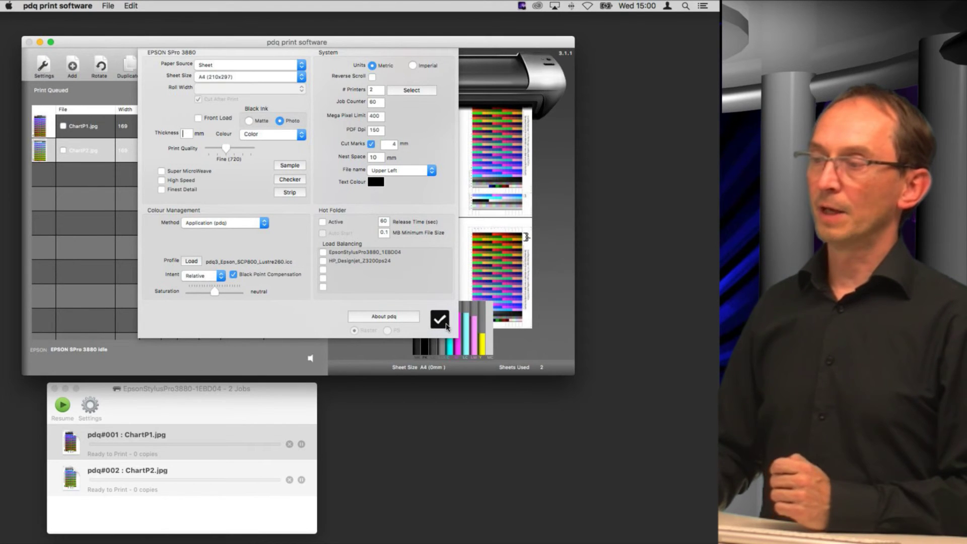
Apply the settings, then add the Reference.jpg sample image to the files list.
{"action": "left_click", "coordinate": [440, 320]}
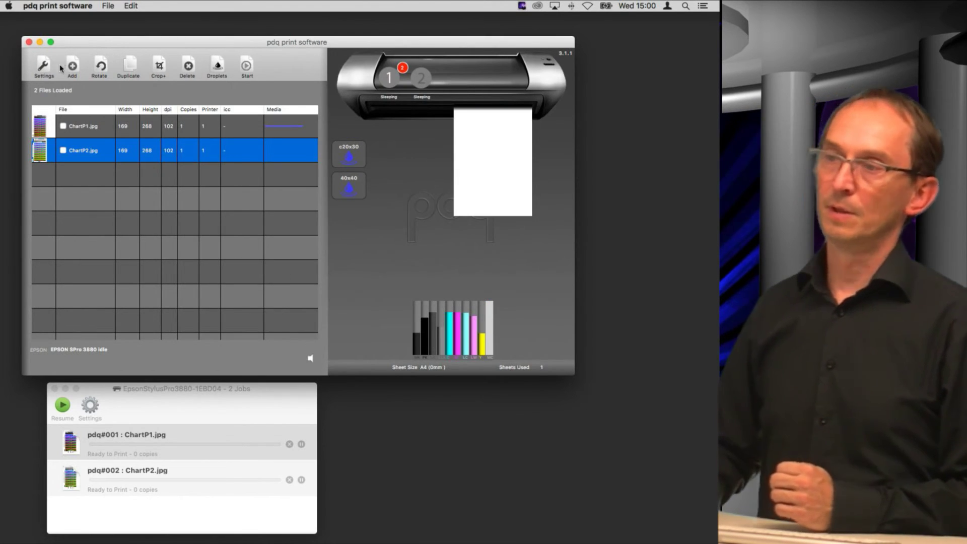
{"action": "left_click", "coordinate": [43, 65]}
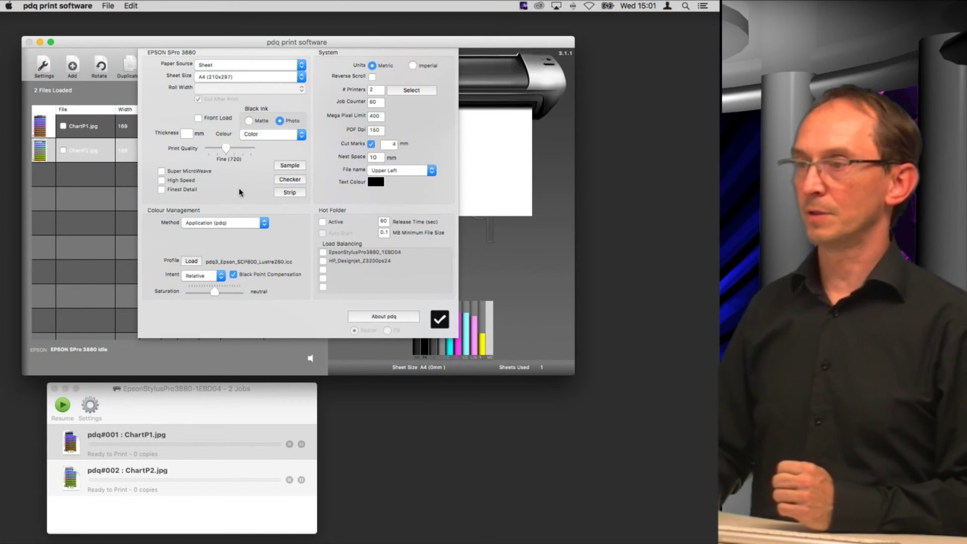
{"action": "left_click", "coordinate": [294, 166]}
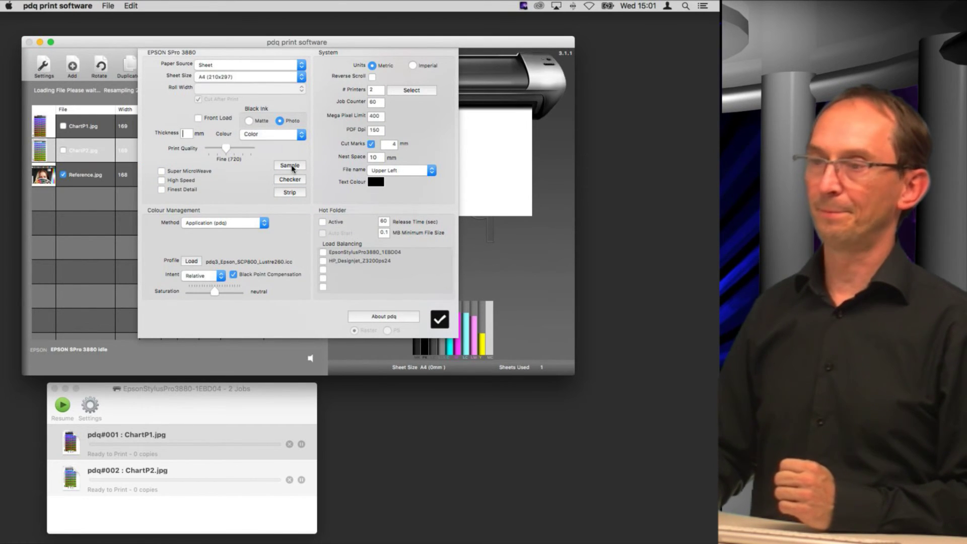
{"action": "left_click", "coordinate": [439, 320]}
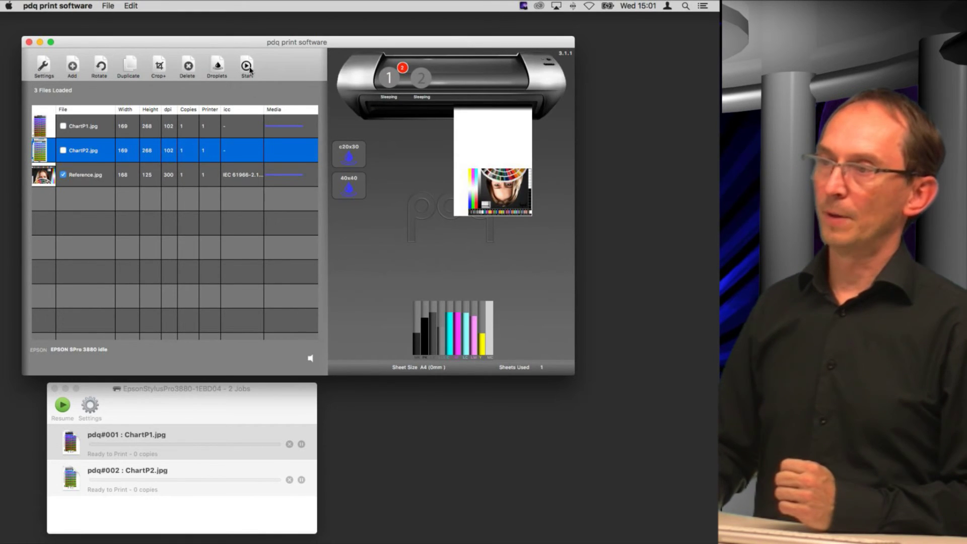
Start printing Reference.jpg, confirming the job and accepting the default icc profile.
{"action": "left_click", "coordinate": [247, 67]}
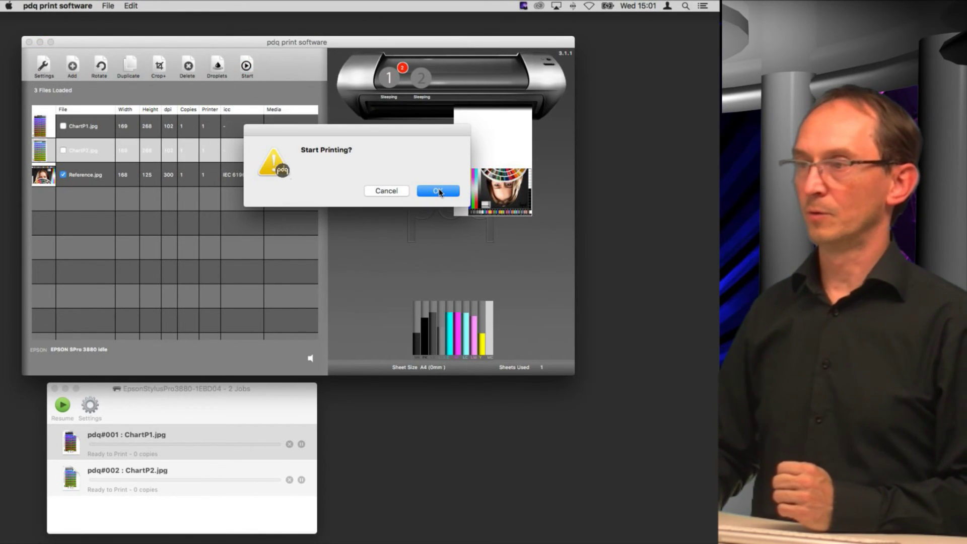
{"action": "left_click", "coordinate": [439, 191]}
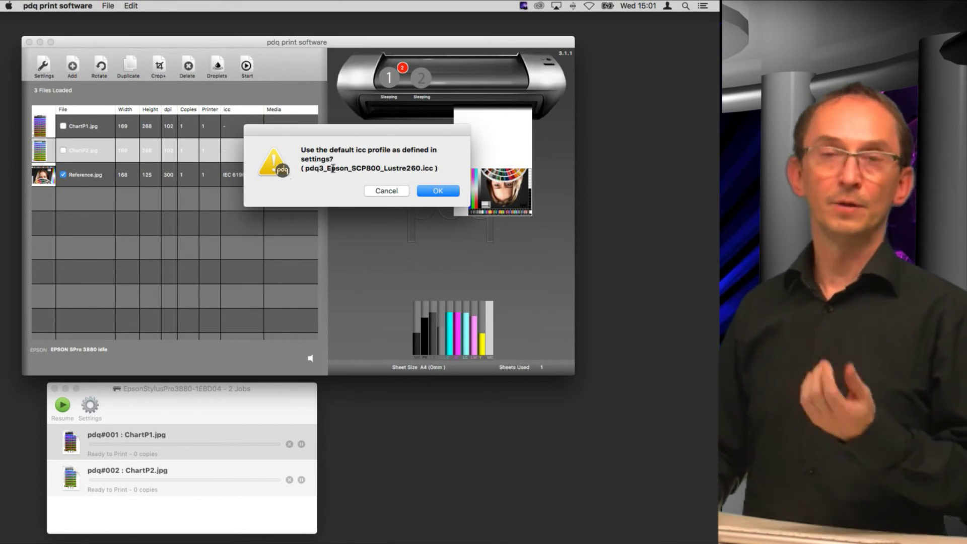
{"action": "left_click", "coordinate": [438, 192]}
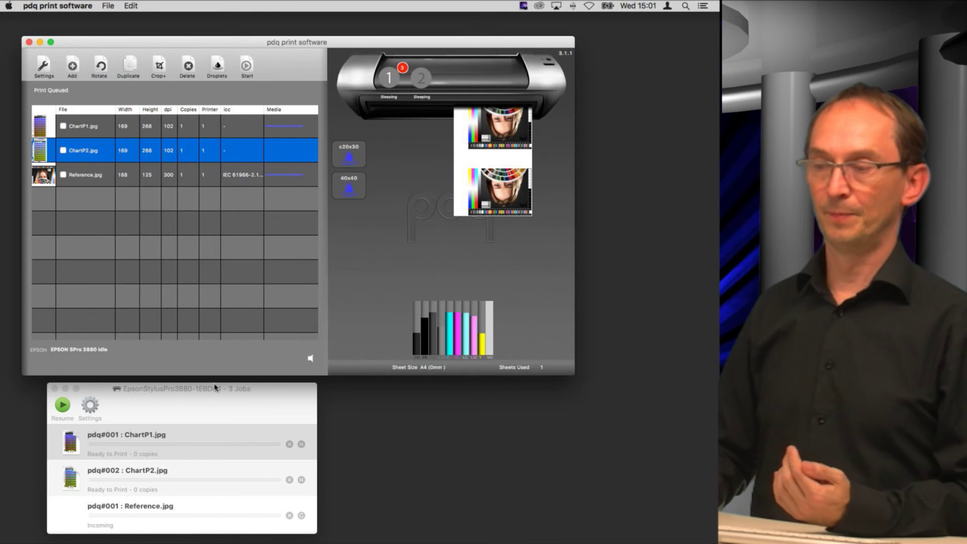
Delete the ChartP1.jpg job from the queue and briefly preview the queued Reference.jpg job.
{"action": "left_click", "coordinate": [290, 445]}
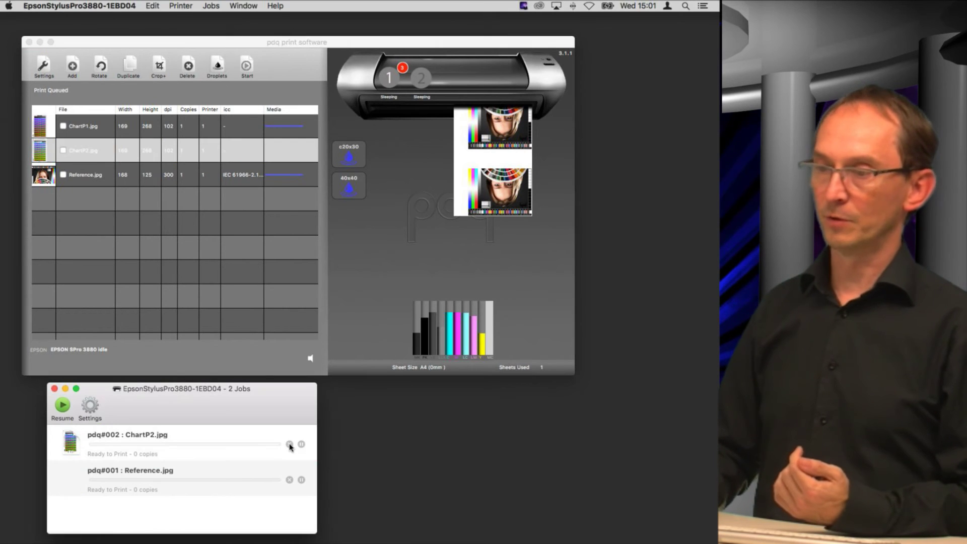
{"action": "double_click", "coordinate": [72, 483]}
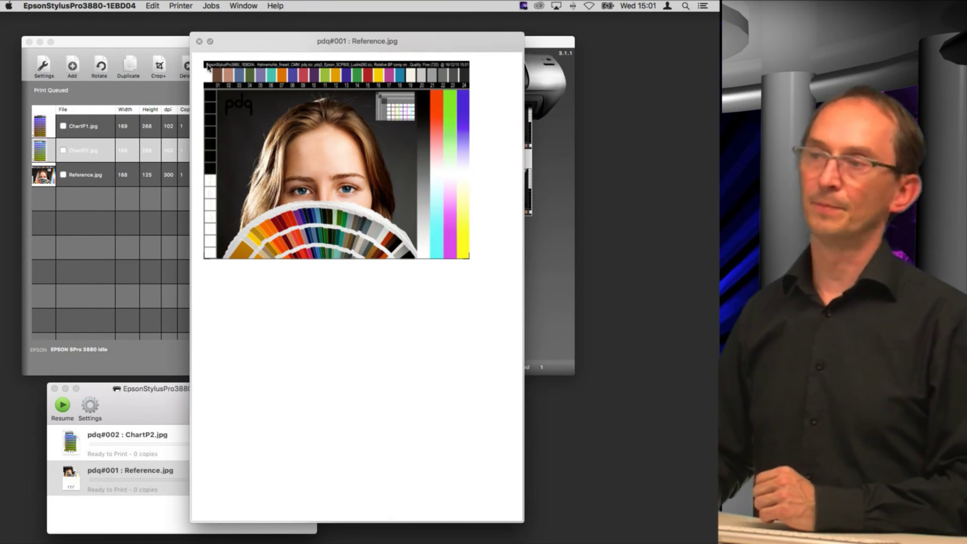
{"action": "left_click", "coordinate": [199, 41]}
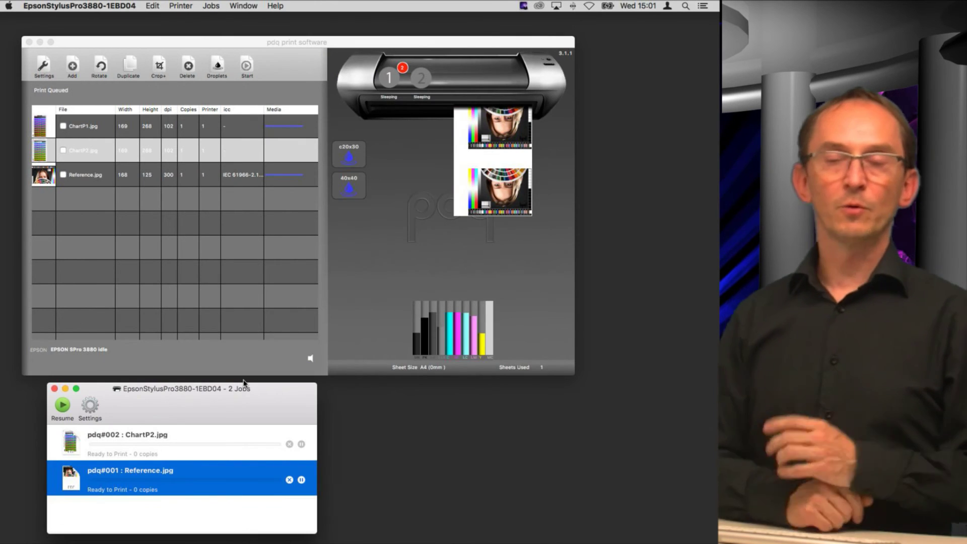